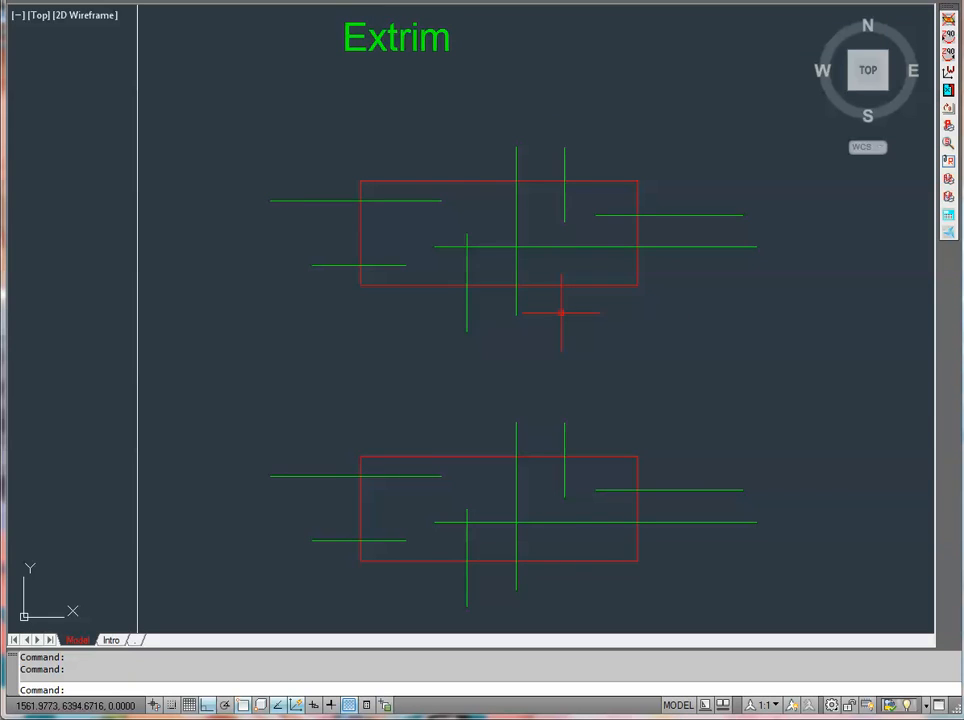
# - Use EXTRIM with the upper red rectangle as cutting edge to trim all crossing green lines on its inside
pyautogui.write('EXTRIm')
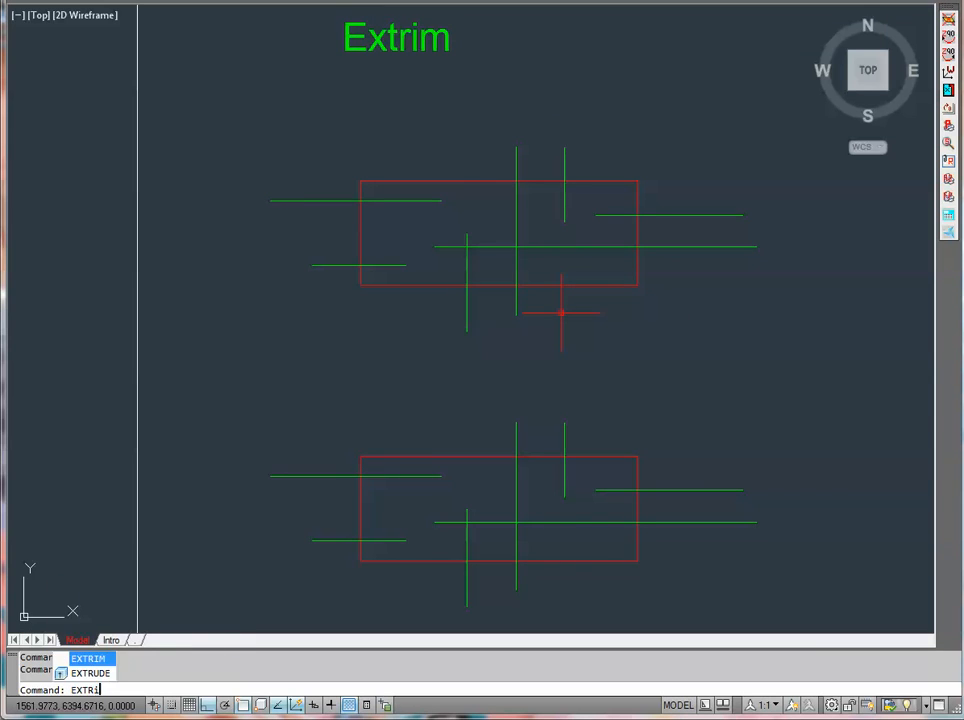
pyautogui.press('Return')
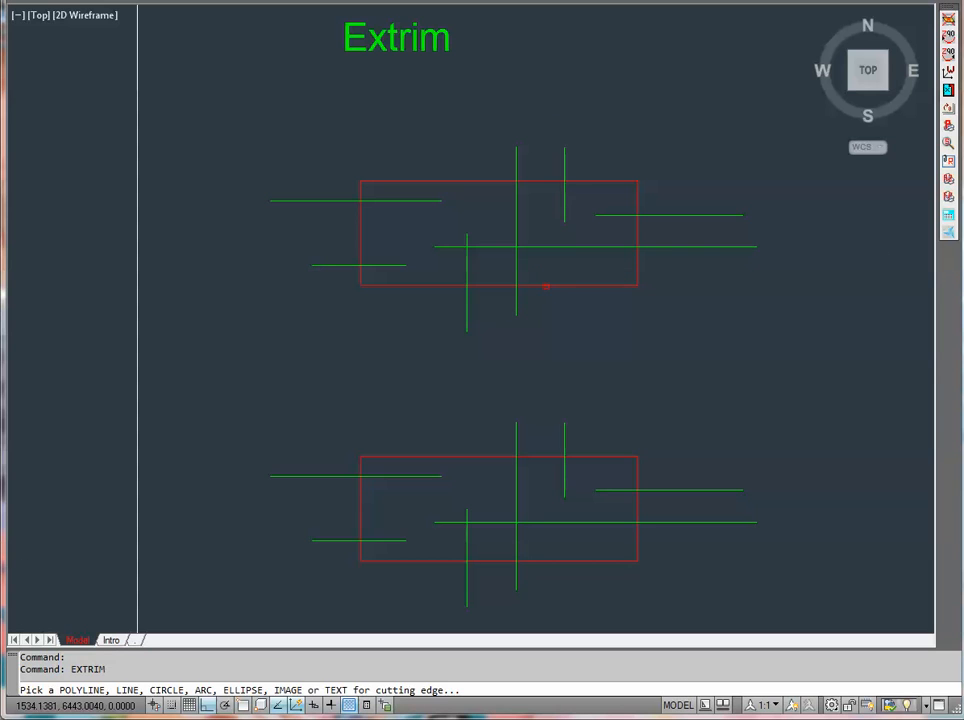
pyautogui.click(546, 285)
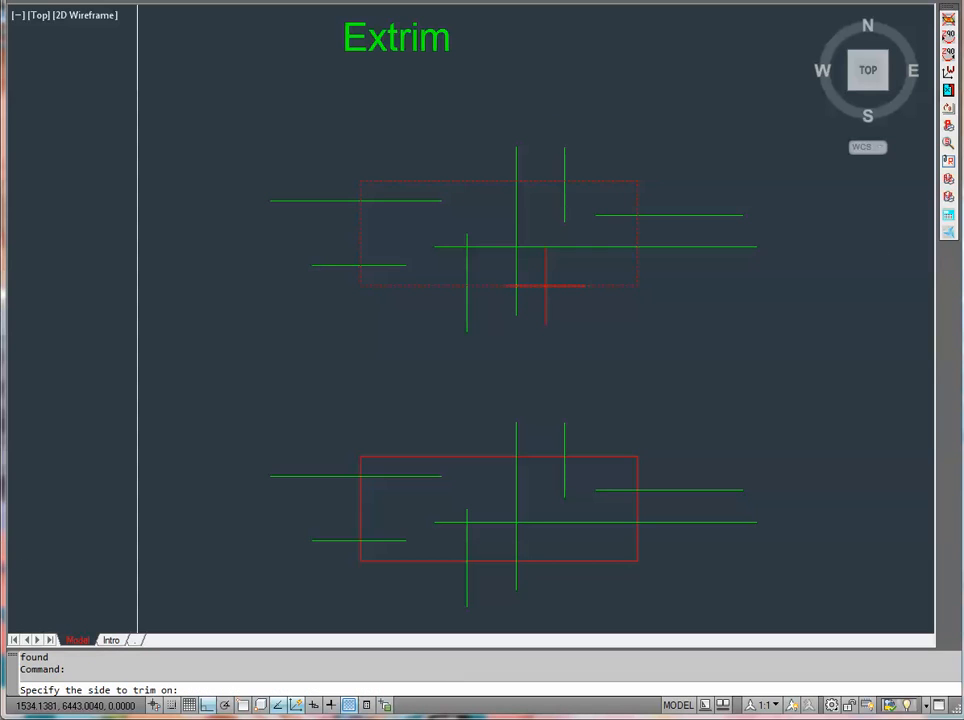
pyautogui.click(439, 217)
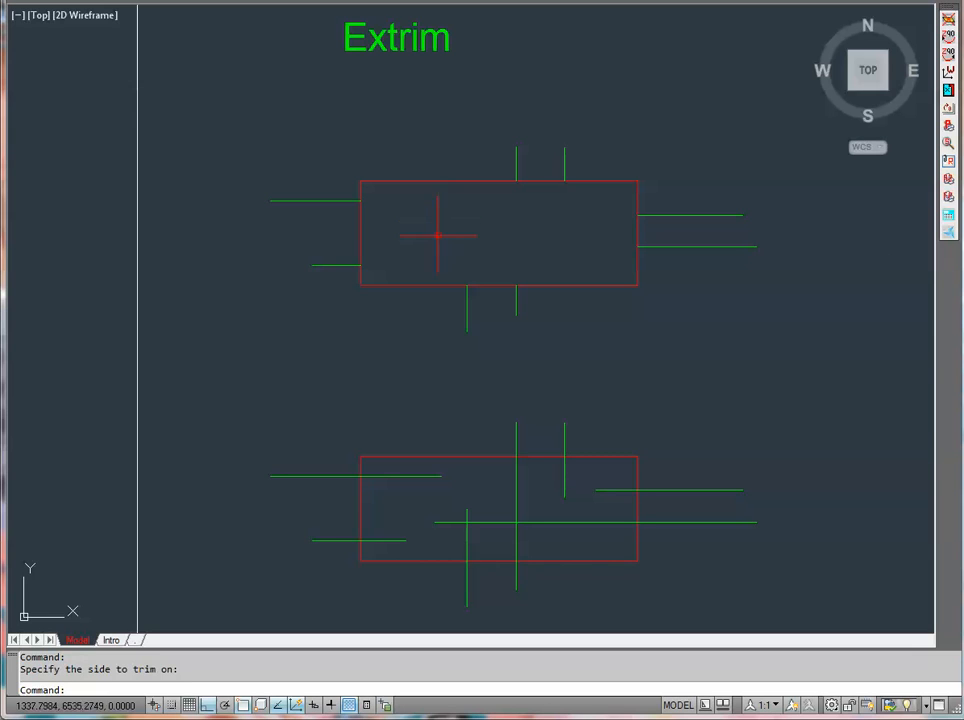
# - Use EXTRIM with the lower red rectangle as cutting edge to trim all crossing green lines on its outside
pyautogui.press('Return')
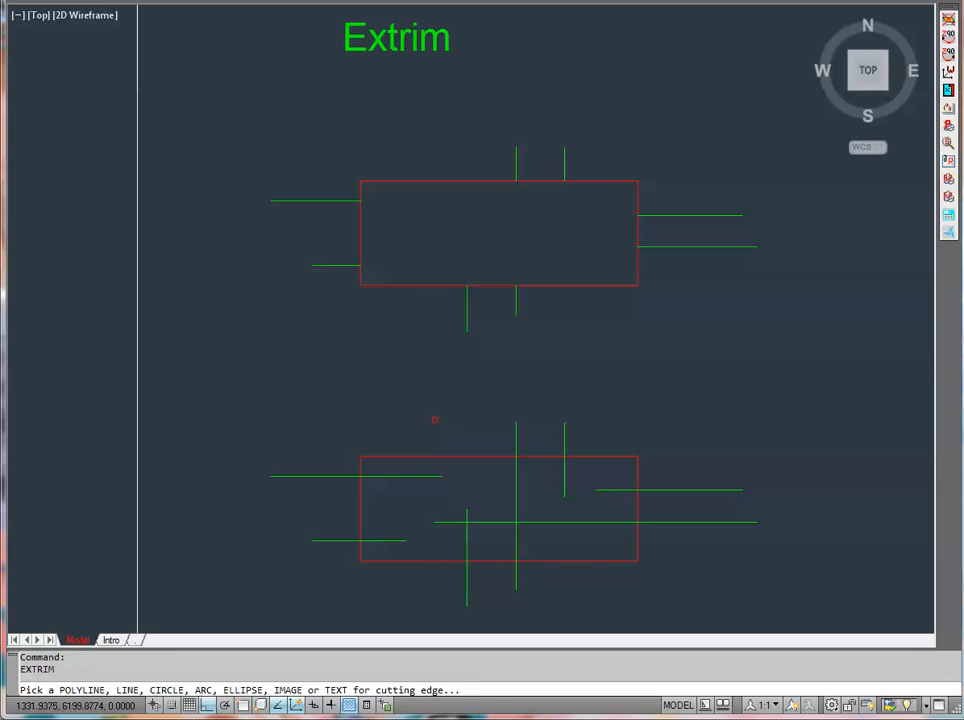
pyautogui.press('Escape')
pyautogui.press('Return')
pyautogui.click(429, 456)
pyautogui.click(430, 384)
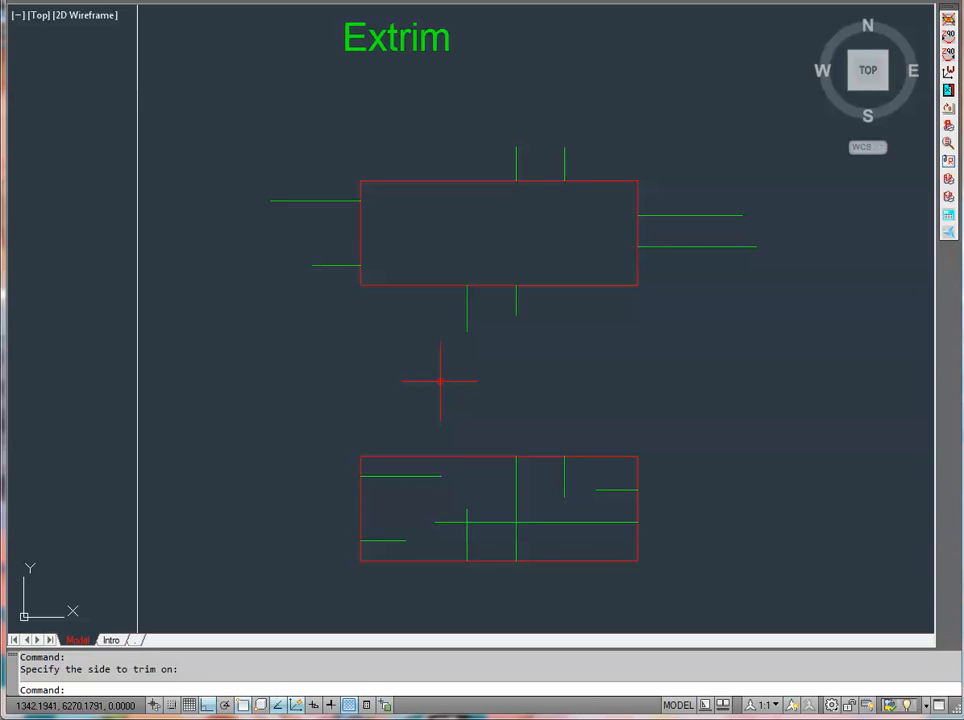
# - Create a polyline boundary from the enclosed area between the six overlapping circles in the Boundary (bo) example
pyautogui.moveTo(581, 387)
pyautogui.mouseDown(button='middle')
pyautogui.moveTo(263, 355)
pyautogui.moveTo(452, 340)
pyautogui.moveTo(303, 379)
pyautogui.moveTo(314, 379)
pyautogui.moveTo(309, 369)
pyautogui.mouseUp(button='middle')
pyautogui.write('BO')
pyautogui.press('Return')
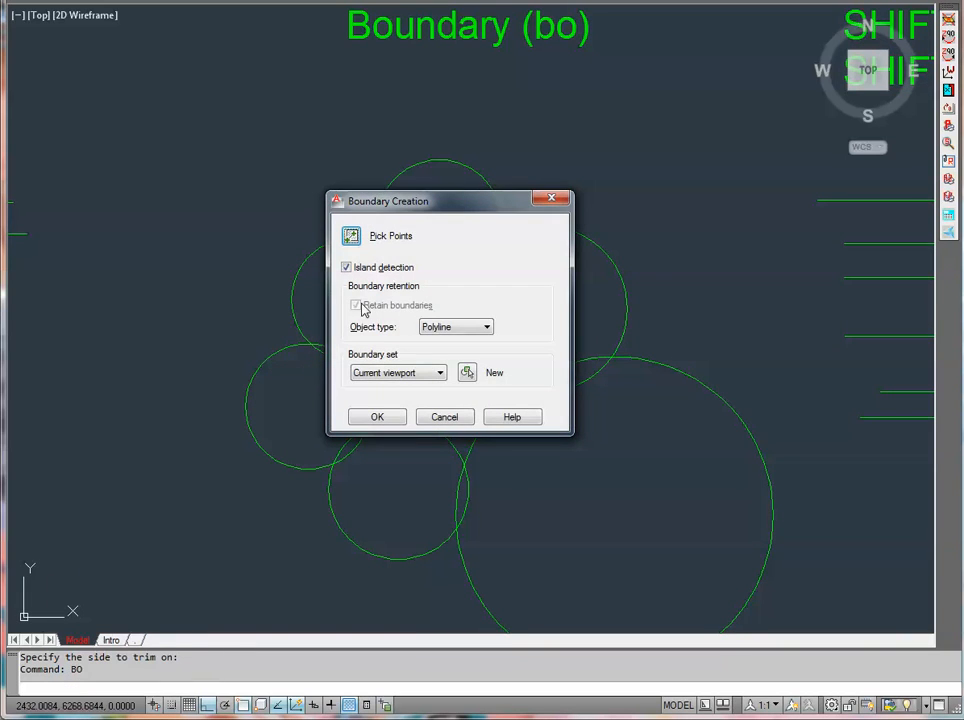
pyautogui.moveTo(411, 203); pyautogui.dragTo(691, 76)
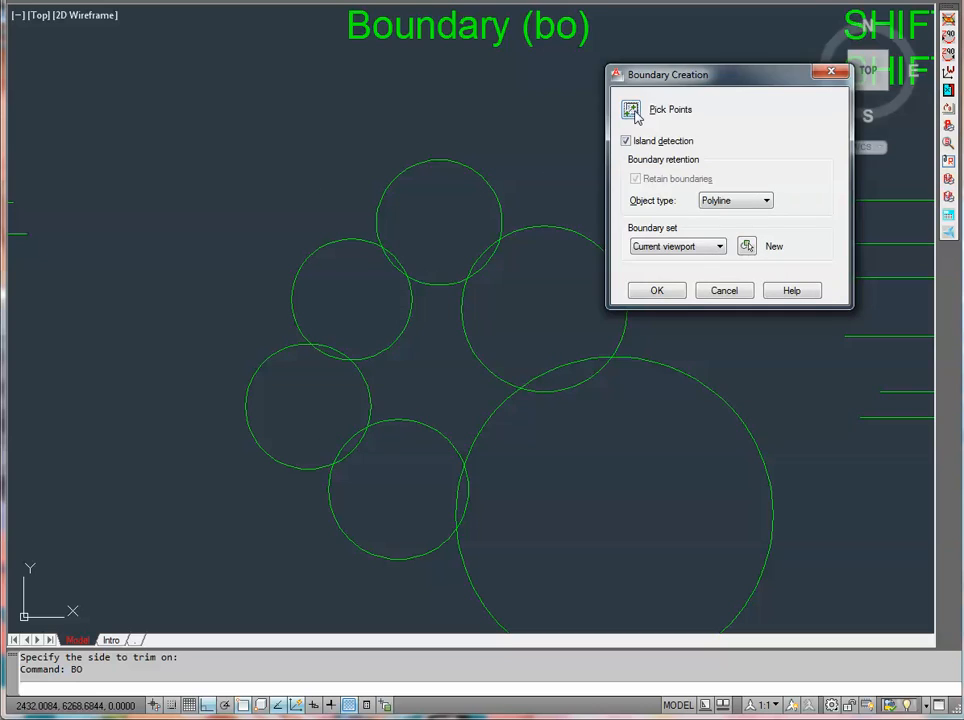
pyautogui.click(633, 112)
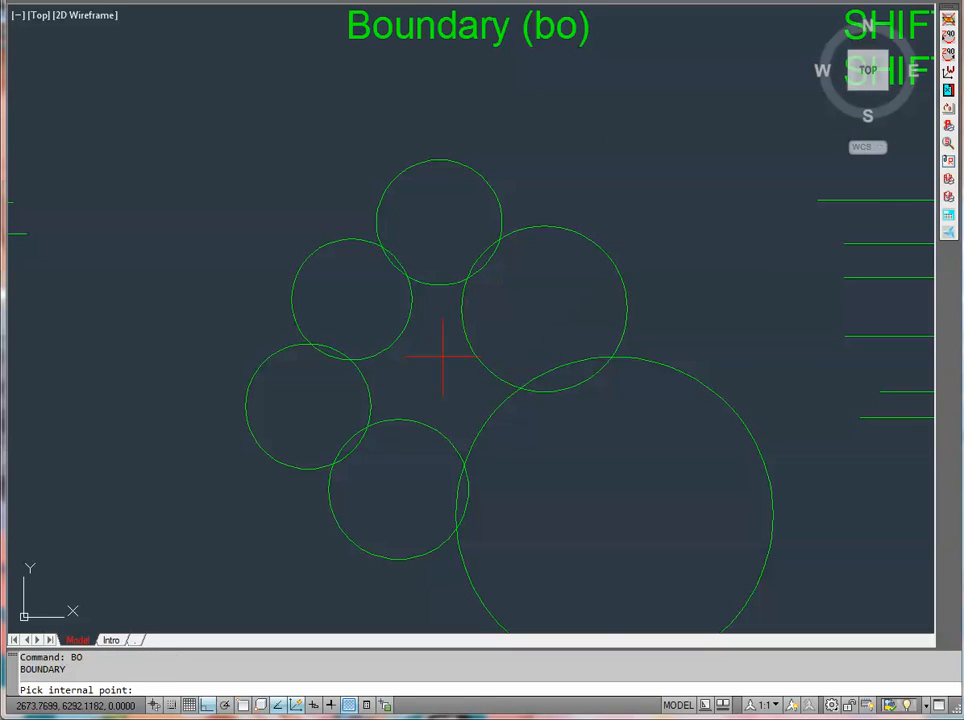
pyautogui.click(433, 375)
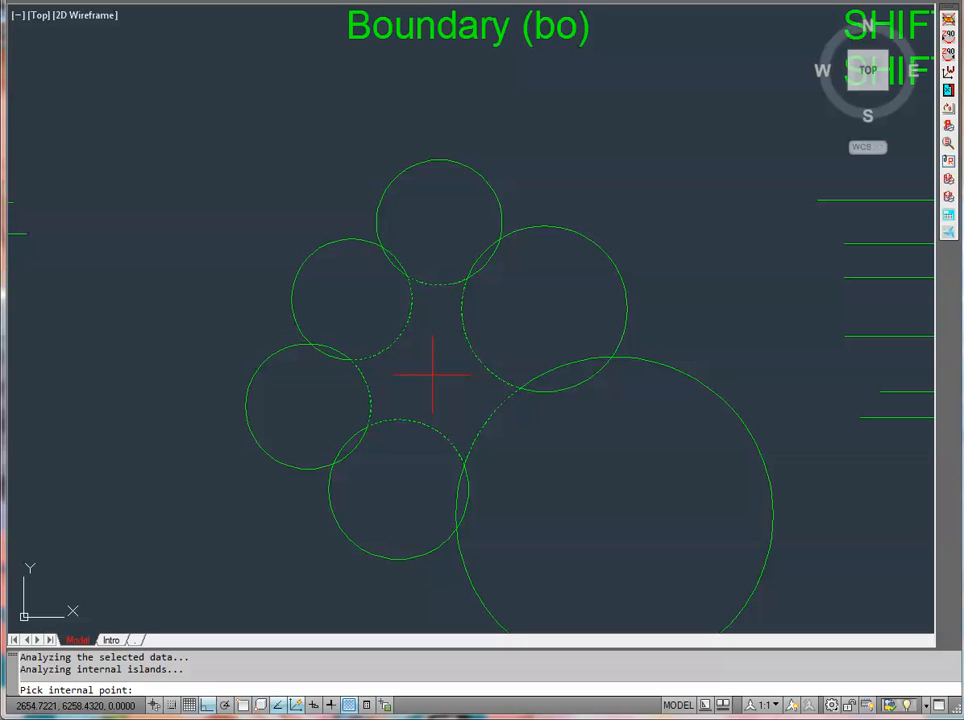
pyautogui.press('Return')
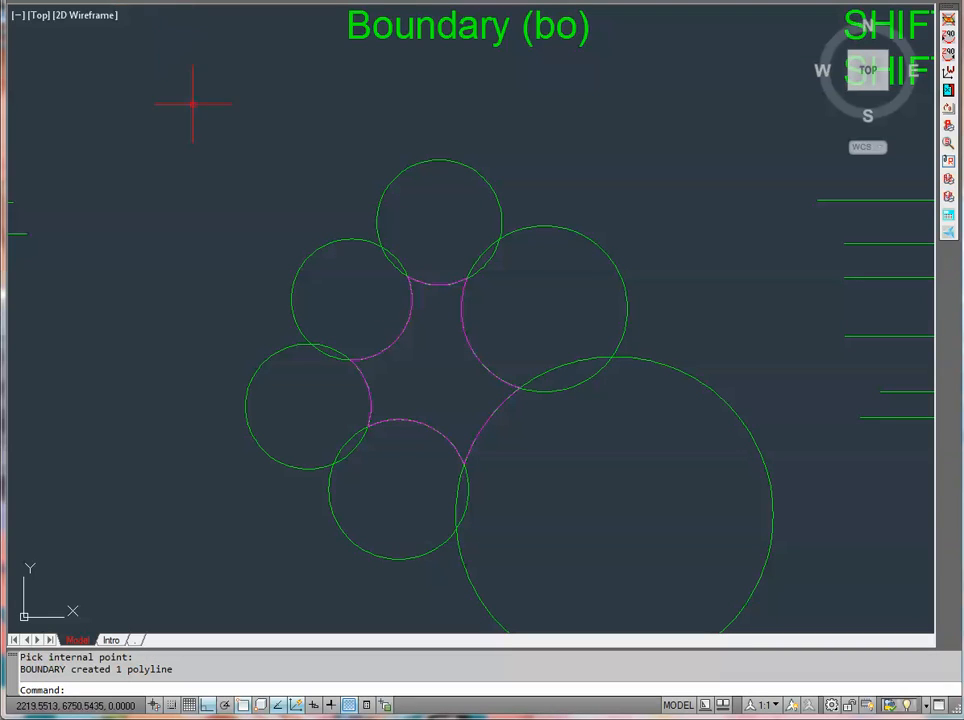
# - Move the star-shaped boundary polyline out from between the circles to the open space on their left, and leave it deselected
pyautogui.click(398, 342)
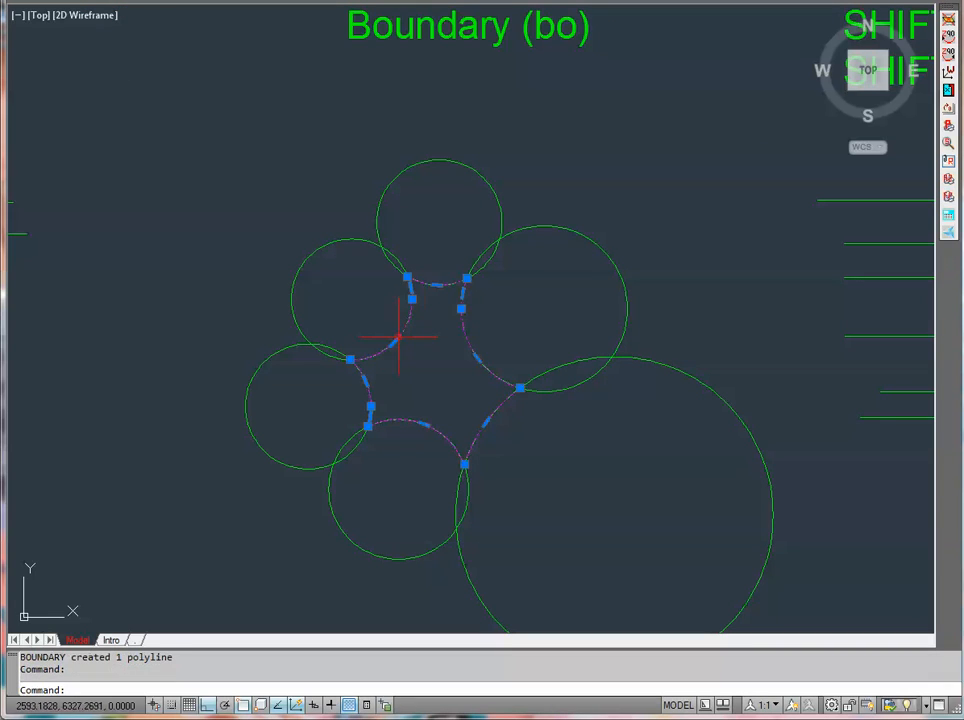
pyautogui.write('m')
pyautogui.press('Return')
pyautogui.click(438, 373)
pyautogui.click(136, 388)
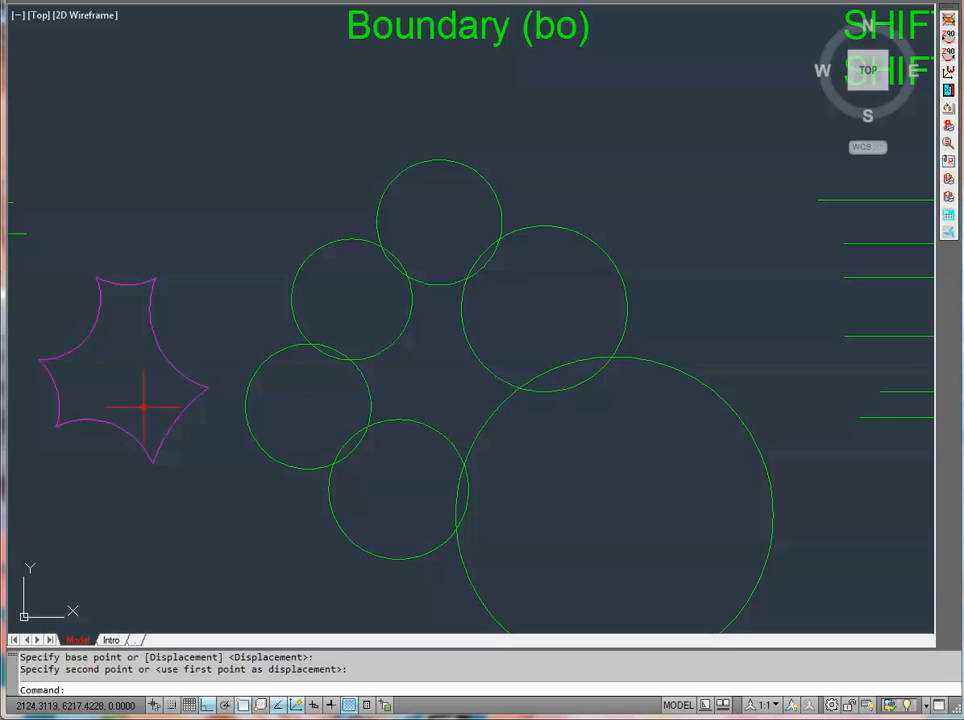
pyautogui.click(187, 380)
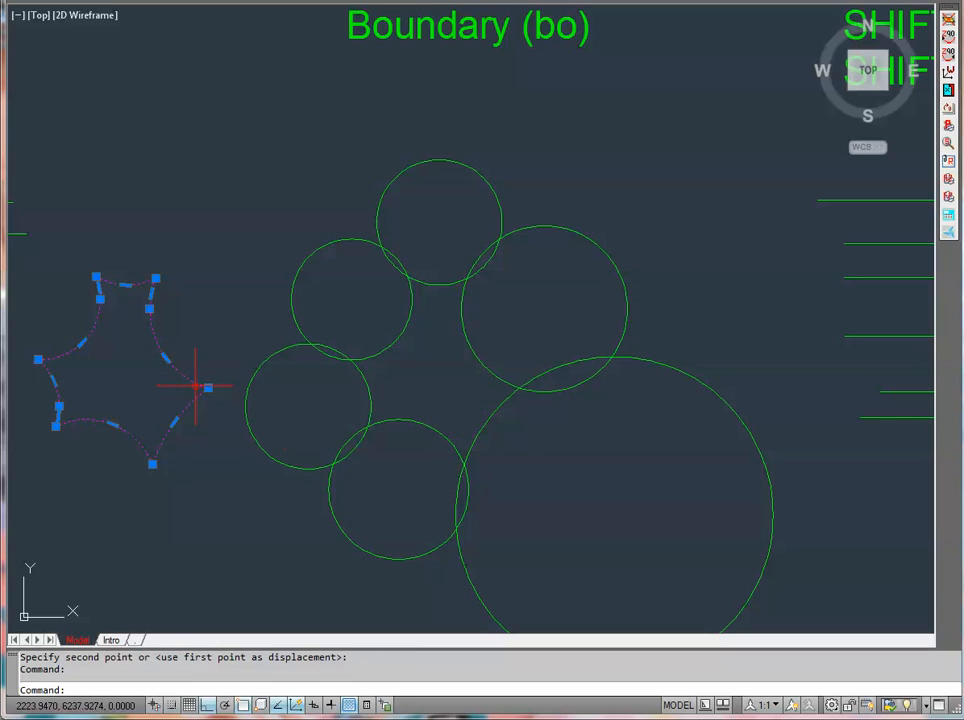
pyautogui.press('Escape')
pyautogui.press('Escape')
# - Create boundary polylines from internal points picked in each of the six circles
pyautogui.write('bo')
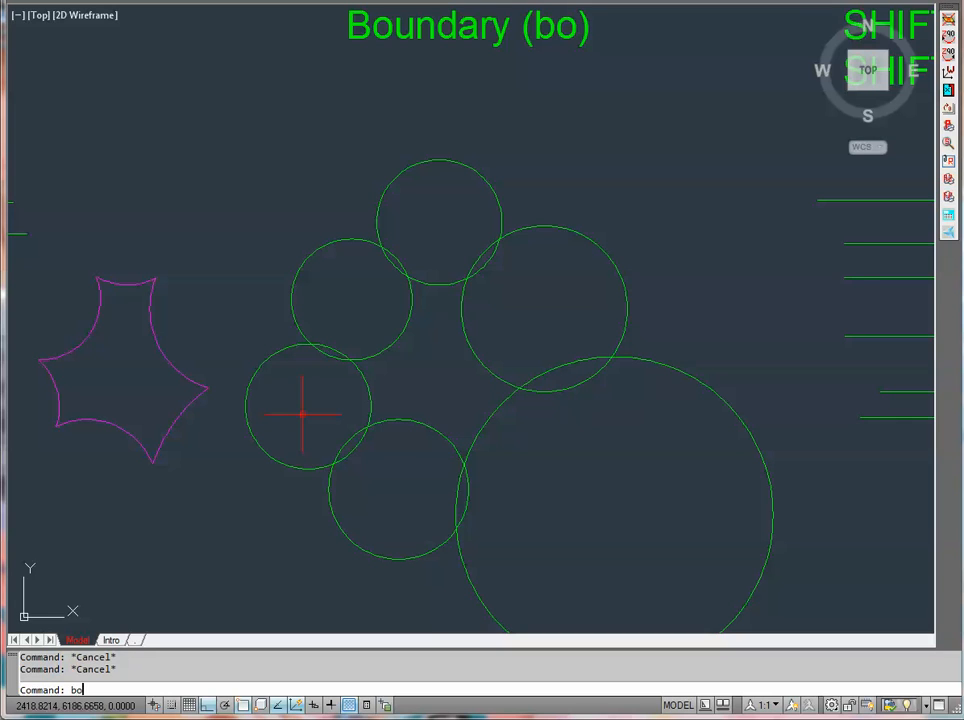
pyautogui.press('Return')
pyautogui.click(633, 110)
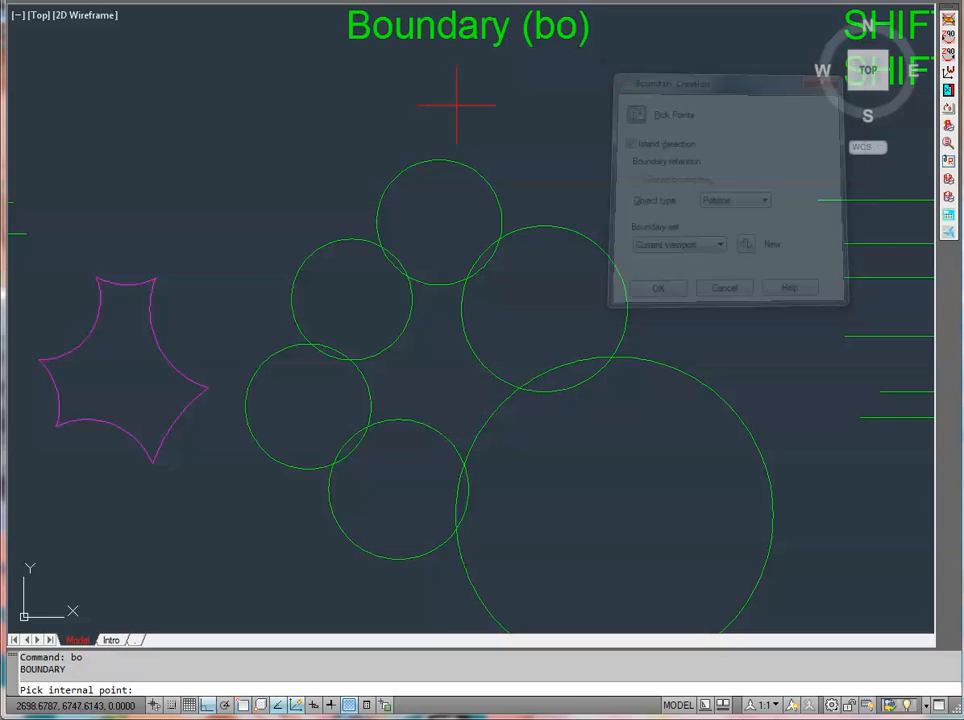
pyautogui.click(469, 273)
pyautogui.click(534, 428)
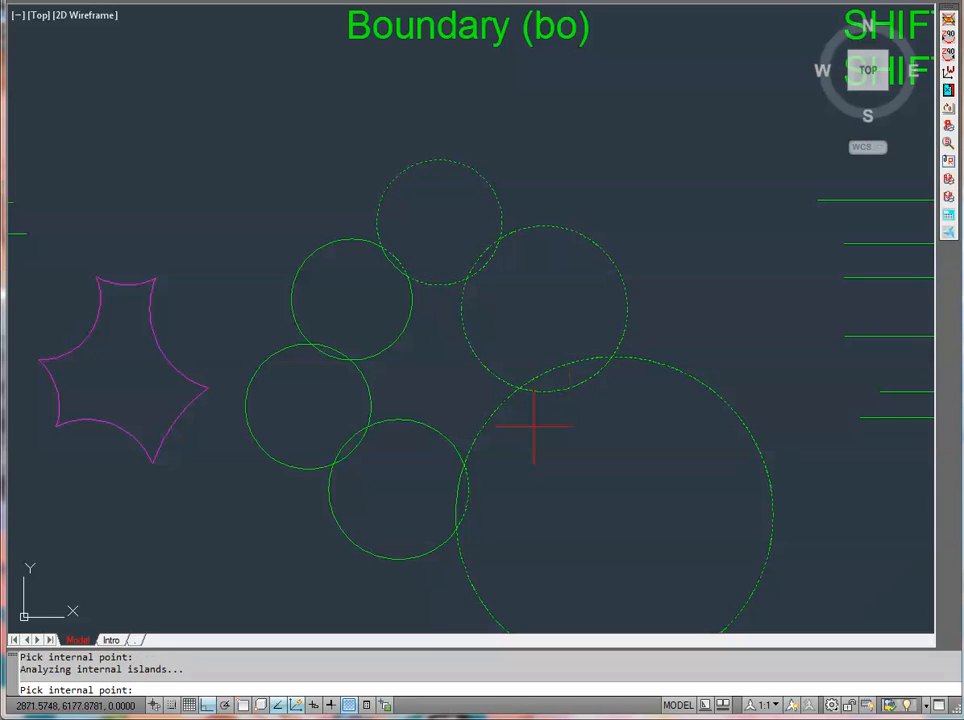
pyautogui.click(323, 398)
pyautogui.click(344, 327)
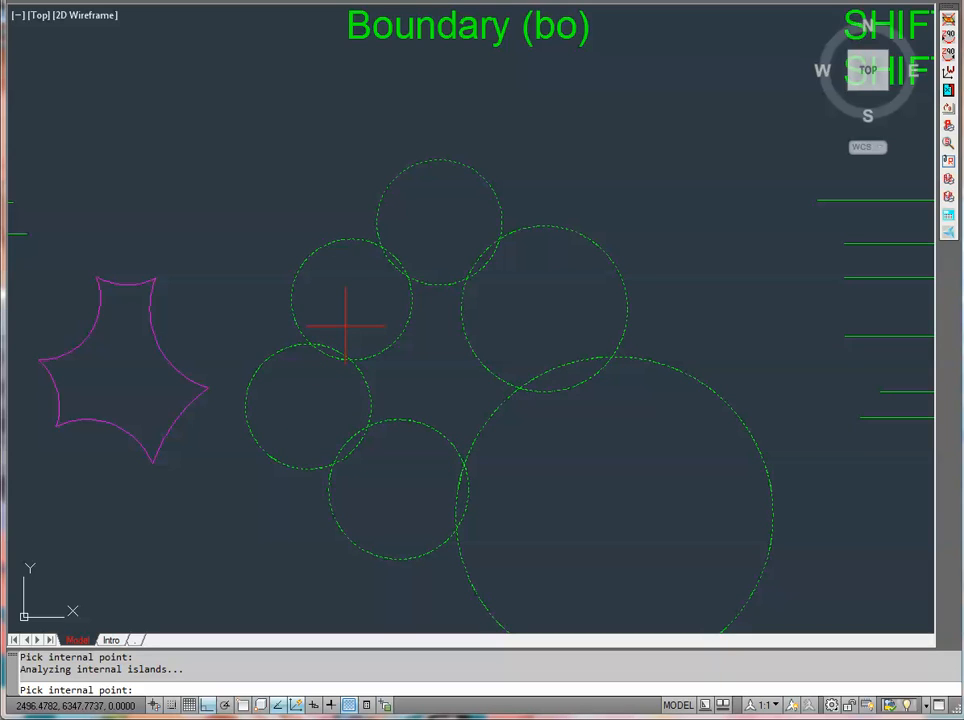
pyautogui.press('Return')
# - Move the boundary polyline of the upper-left circle straight up, clear of its original circle
pyautogui.click(390, 345)
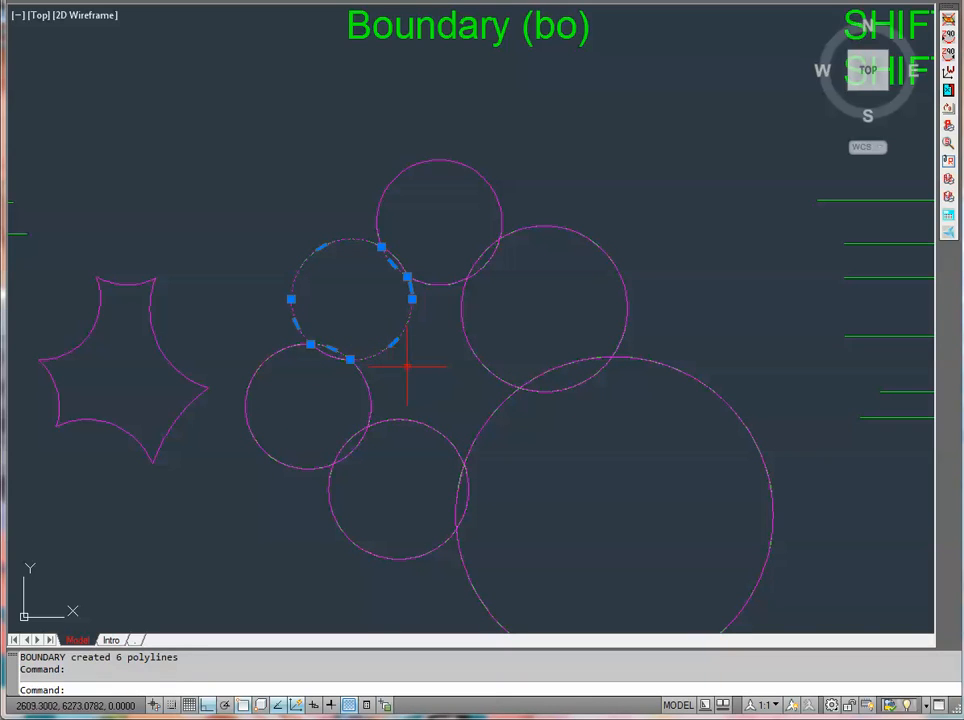
pyautogui.press('m')
pyautogui.press('Return')
pyautogui.click(413, 373)
pyautogui.click(252, 183)
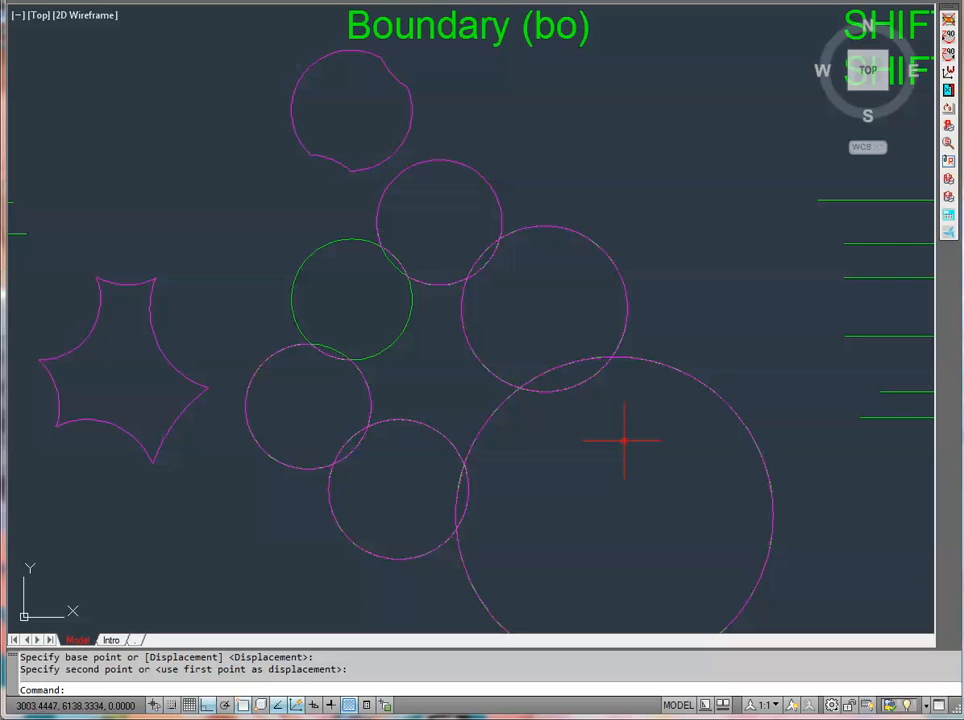
# - Copy the vertical red line in the Trim/Extend example a short distance to its left, across the green lines
pyautogui.moveTo(629, 443); pyautogui.dragTo(51, 405, button='middle')
pyautogui.moveTo(421, 410)
pyautogui.mouseDown(button='middle')
pyautogui.moveTo(417, 432)
pyautogui.moveTo(443, 507)
pyautogui.mouseUp(button='middle')
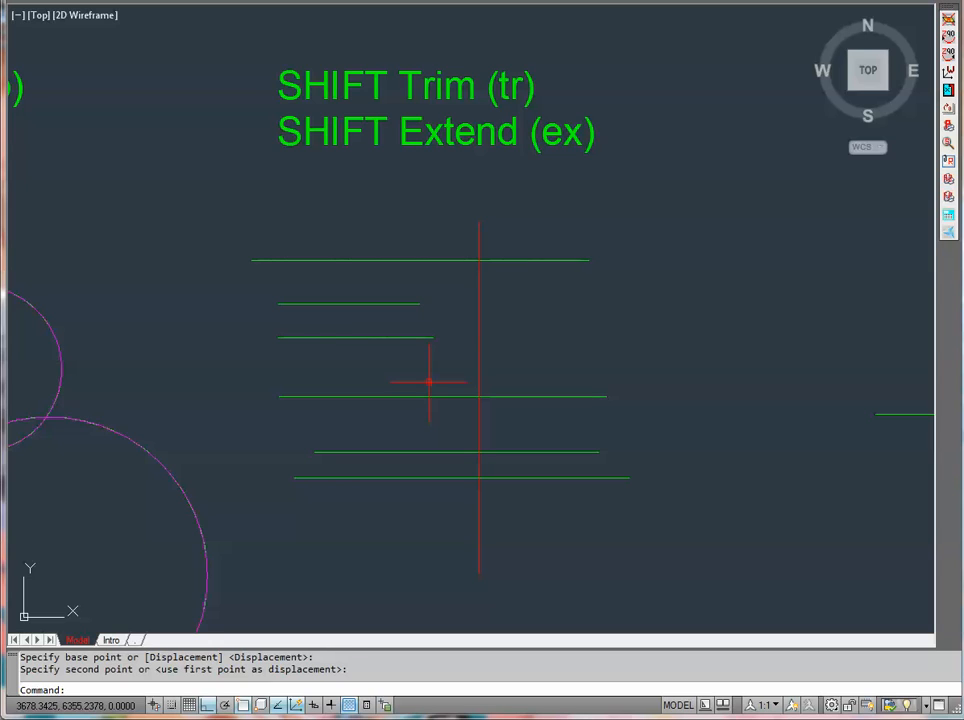
pyautogui.write('p')
pyautogui.press('Return')
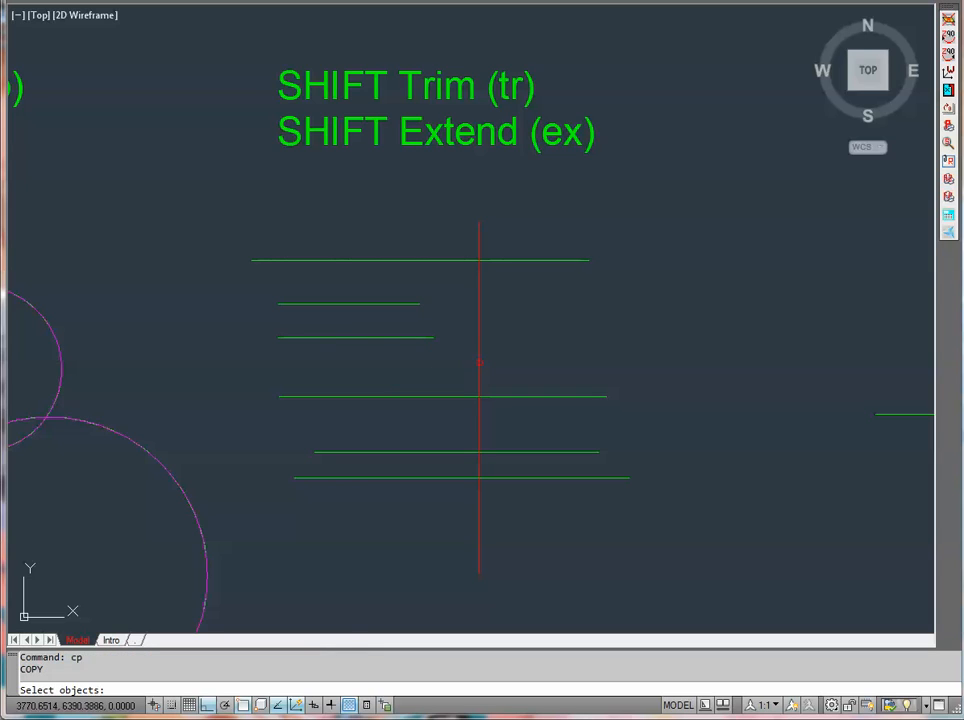
pyautogui.click(479, 363)
pyautogui.press('Return')
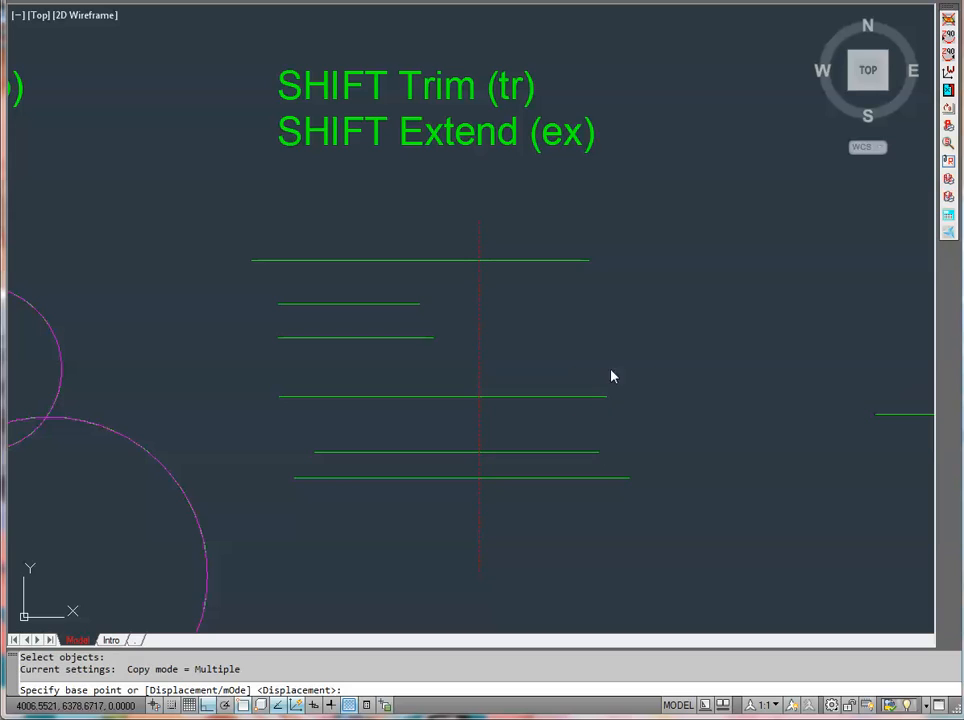
pyautogui.click(652, 355)
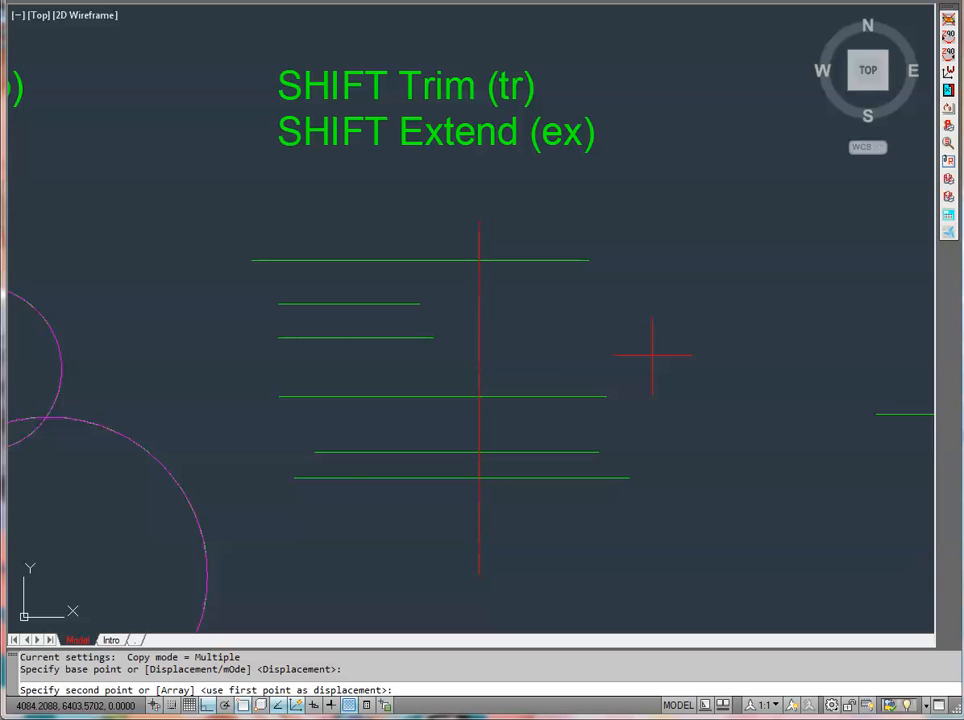
pyautogui.click(565, 355)
pyautogui.press('Return')
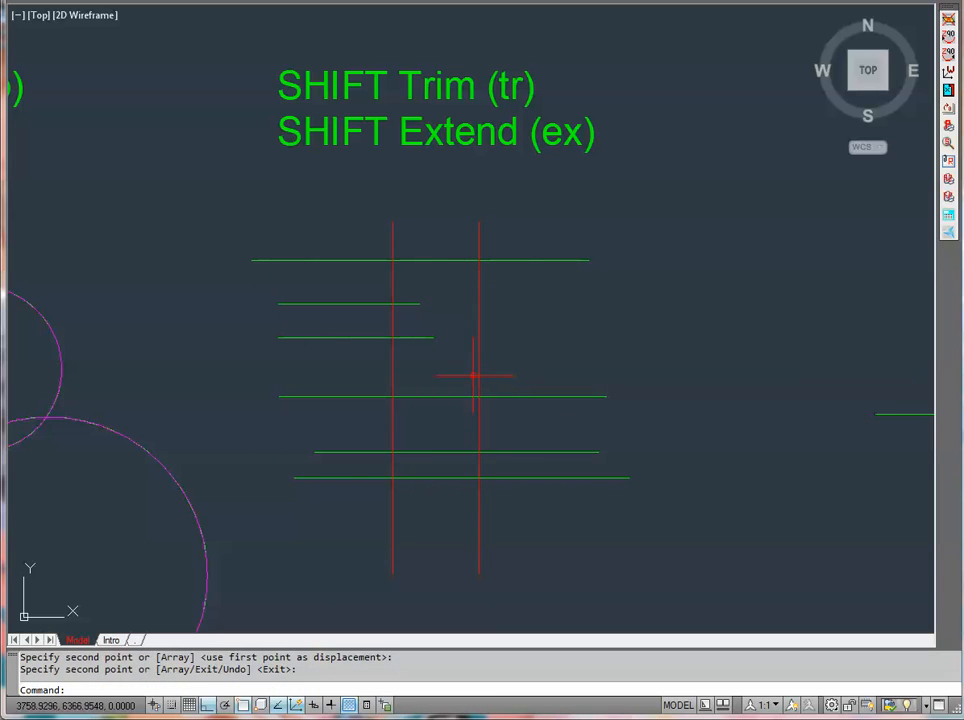
pyautogui.press('Escape')
pyautogui.press('Escape')
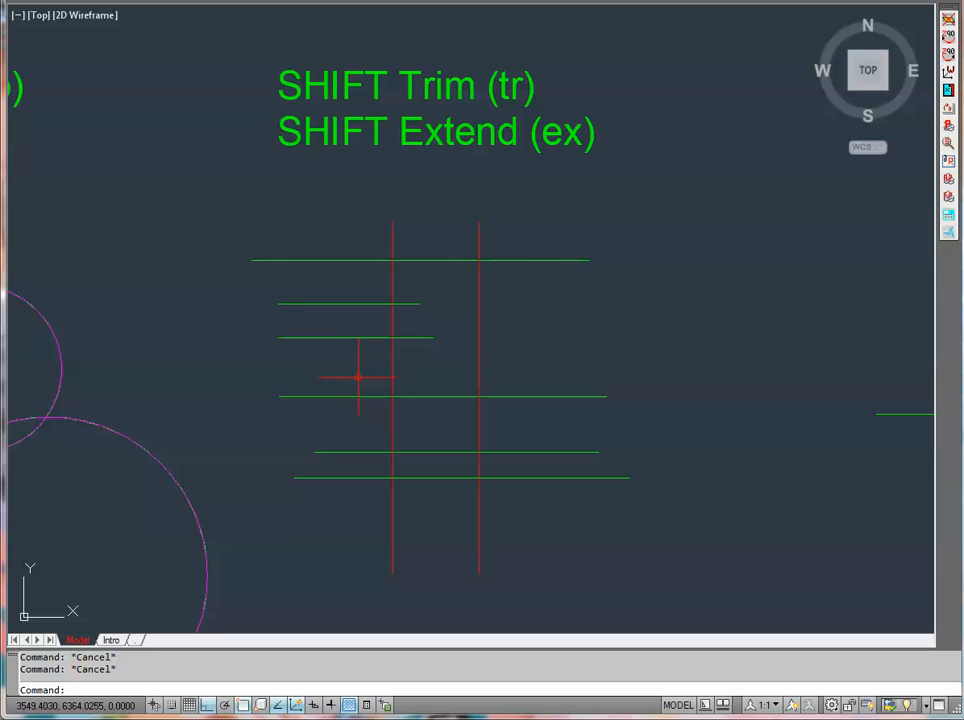
# - Trim against all objects: the top green line past the right red line, the second past the left one, and the upper-left circle's inner arc
pyautogui.write('tr')
pyautogui.press('Return')
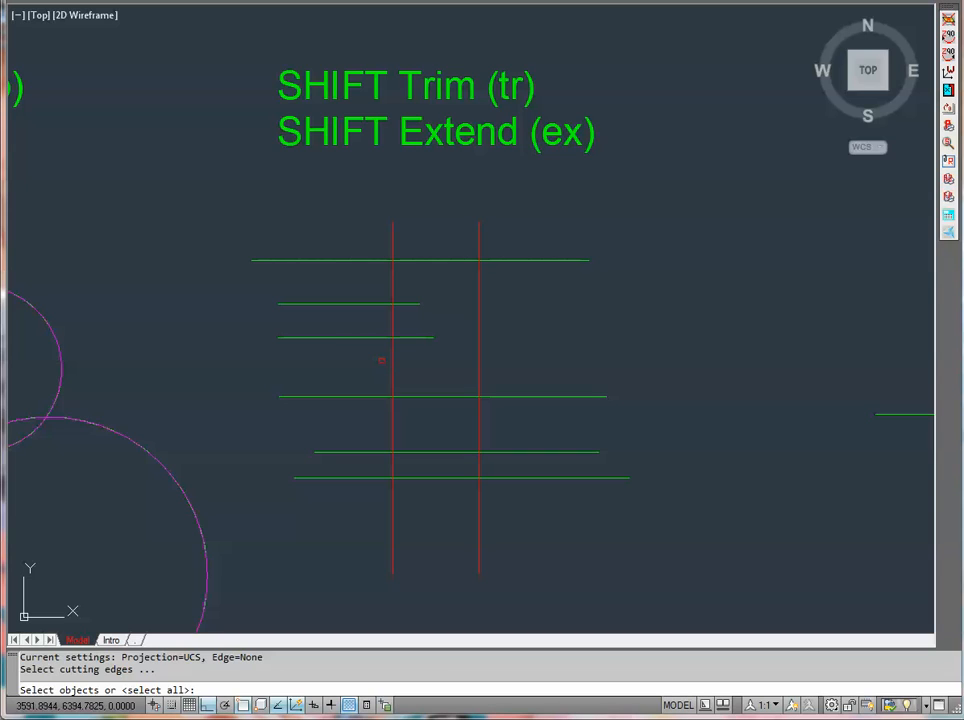
pyautogui.press('Return')
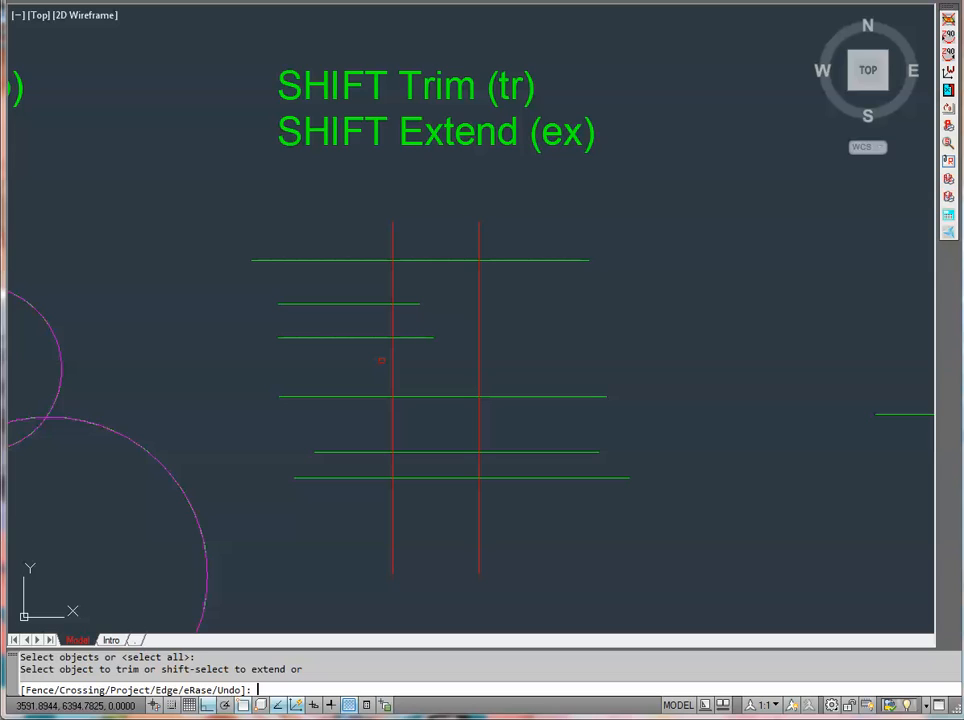
pyautogui.click(494, 260)
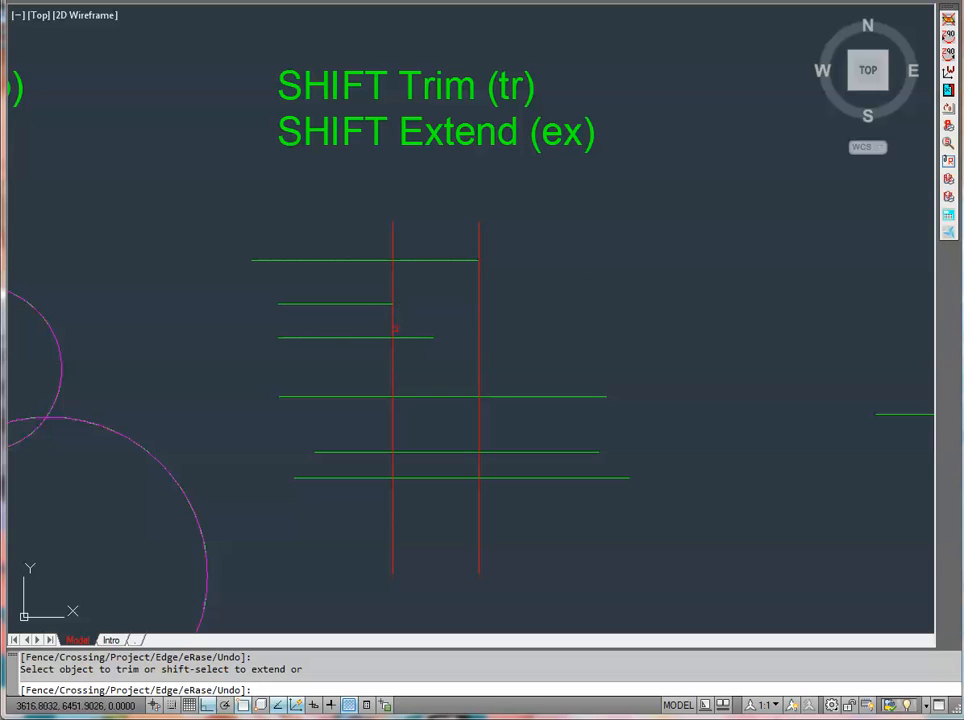
pyautogui.moveTo(234, 423); pyautogui.dragTo(618, 420, button='middle')
pyautogui.click(216, 388)
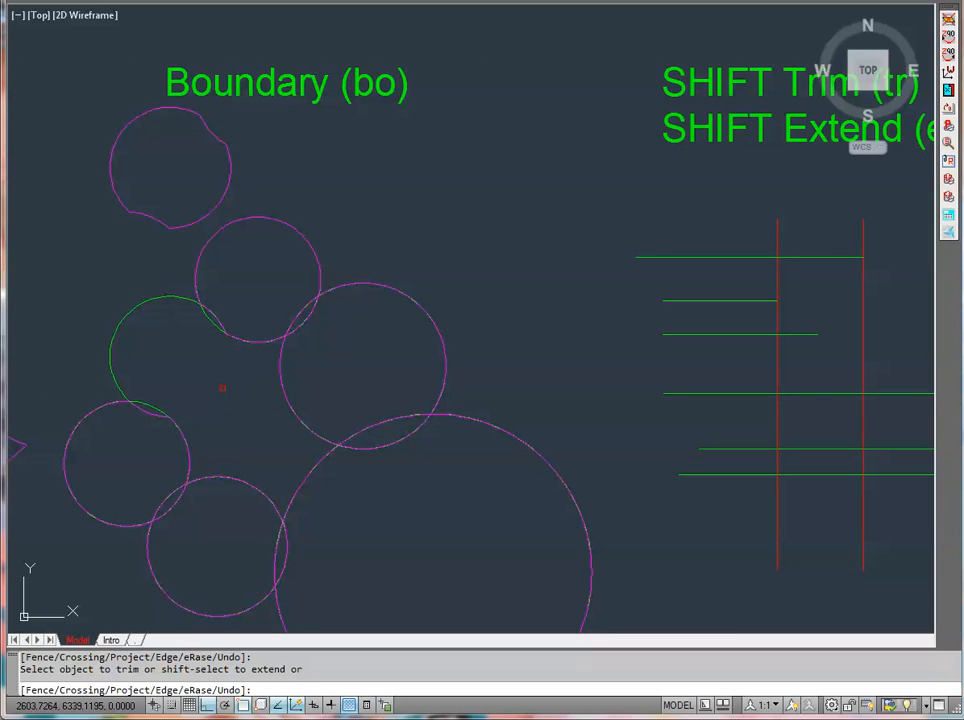
pyautogui.moveTo(549, 411); pyautogui.dragTo(303, 383, button='middle')
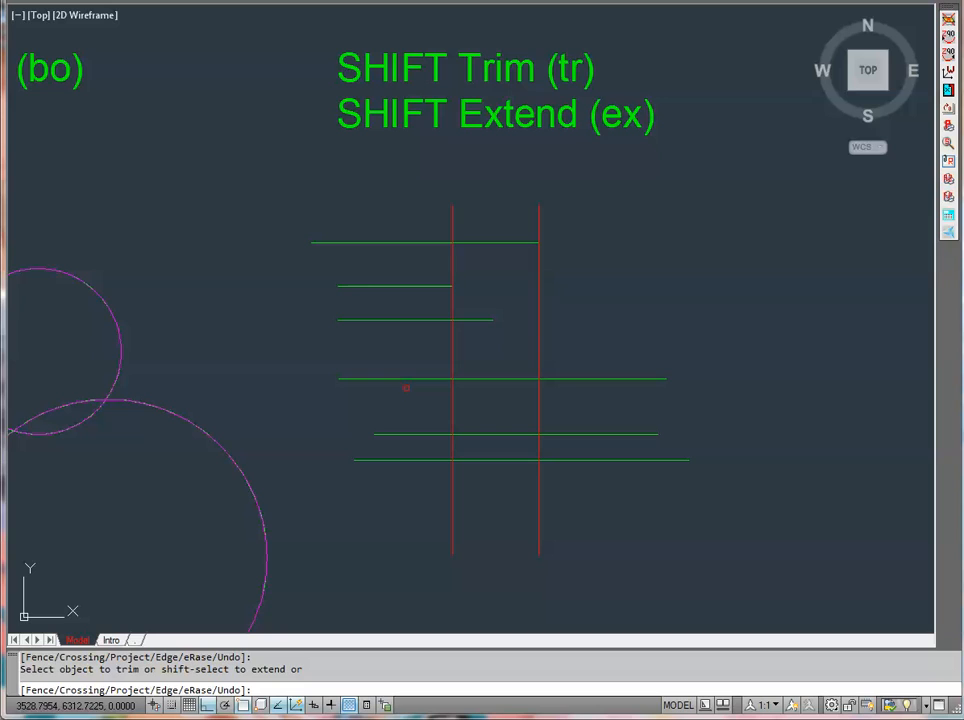
# - Within Trim, extend the second and third green lines to the right red line and trim the left red line below the lowest green line
pyautogui.keyDown('shift'); pyautogui.click(447, 287); pyautogui.keyUp('shift')
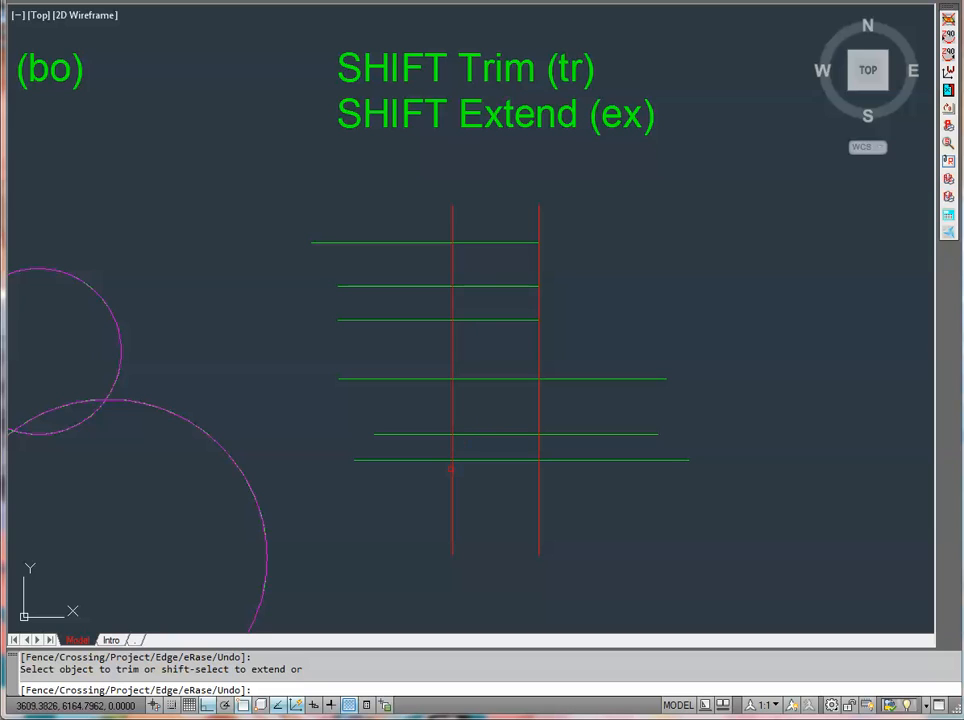
pyautogui.click(451, 468)
pyautogui.press('Return')
pyautogui.press('Escape')
pyautogui.press('Escape')
# - Start Extend with all objects as boundaries and extend the fourth, third and second green lines leftward to the magenta circle
pyautogui.write('ex')
pyautogui.press('Return')
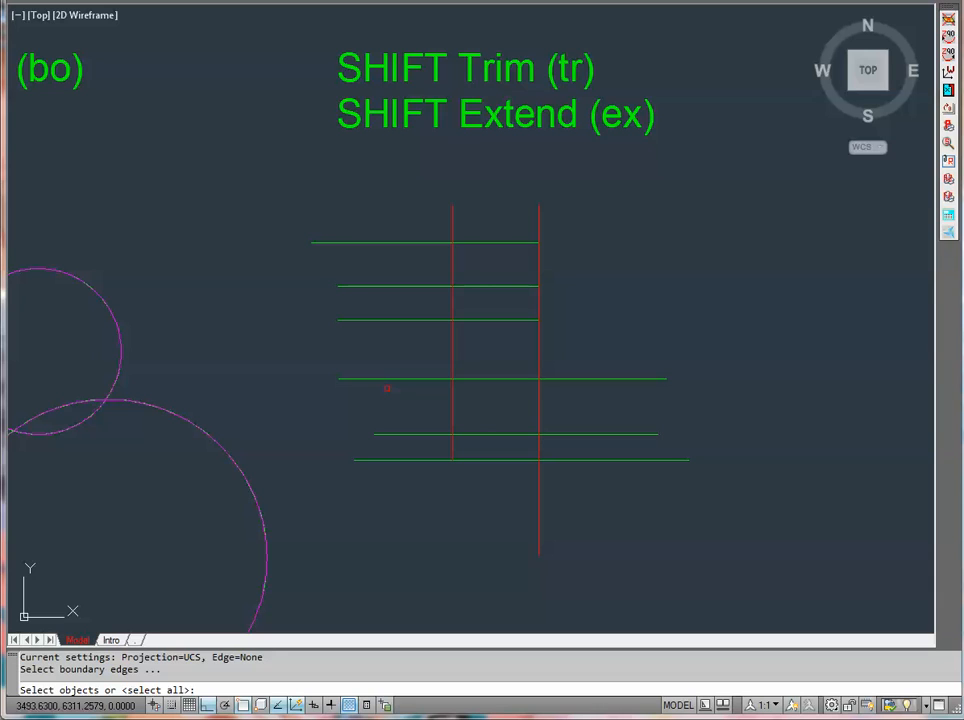
pyautogui.press('Return')
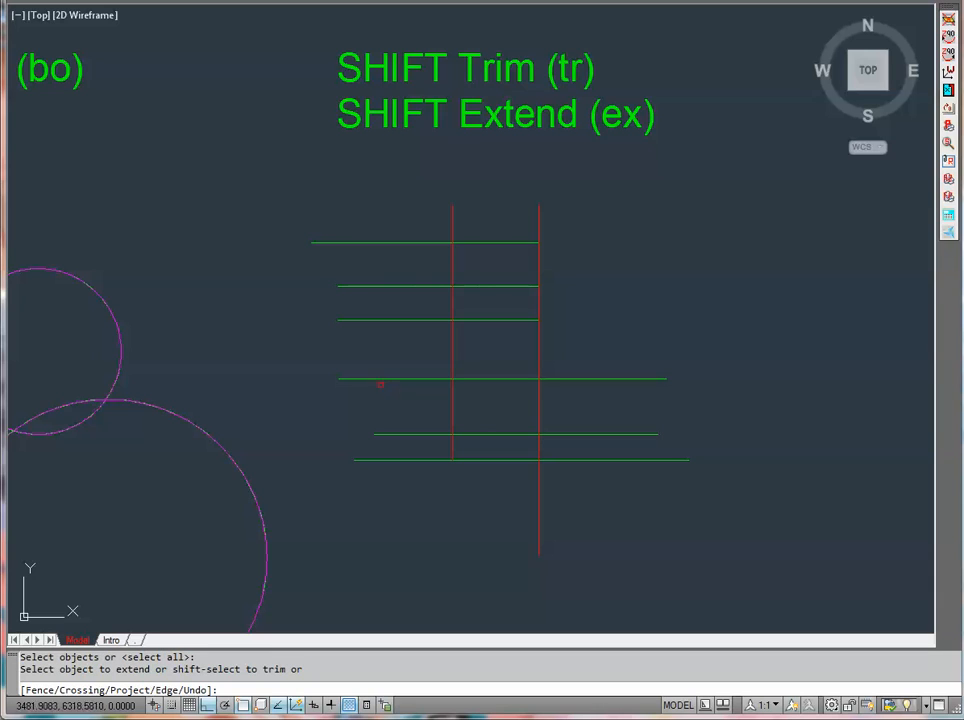
pyautogui.click(375, 379)
pyautogui.click(367, 320)
pyautogui.click(362, 286)
# - Within Extend, trim the second, third and fourth green lines back to the left red line, and that red line between the two lowest green lines
pyautogui.keyDown('shift'); pyautogui.click(361, 286); pyautogui.keyUp('shift')
pyautogui.keyDown('shift'); pyautogui.click(372, 320); pyautogui.keyUp('shift')
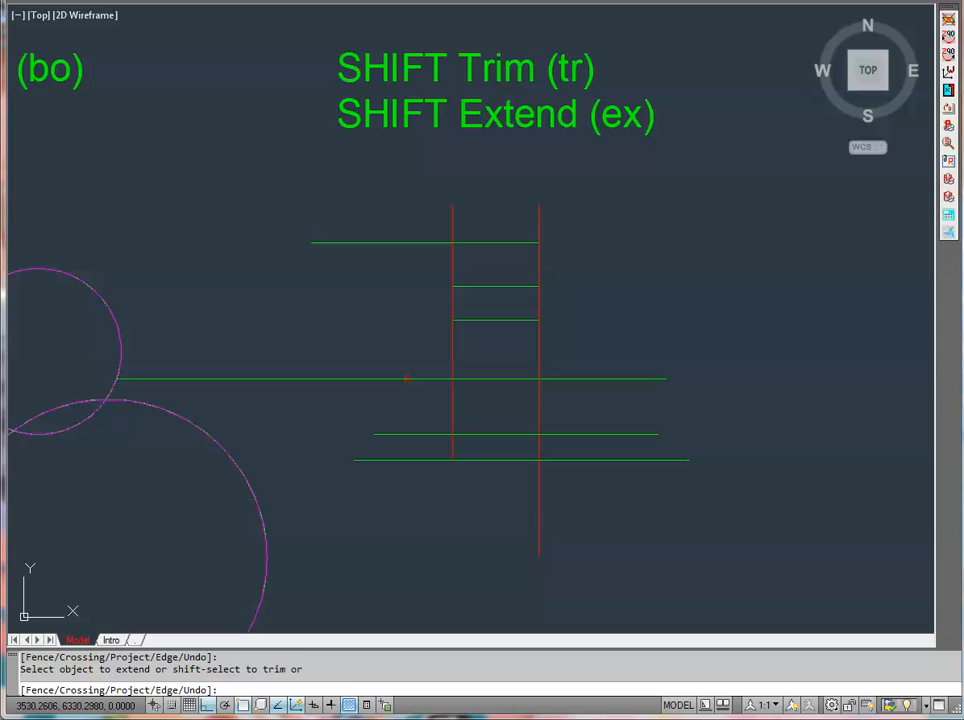
pyautogui.keyDown('shift'); pyautogui.click(407, 379); pyautogui.keyUp('shift')
pyautogui.keyDown('shift'); pyautogui.click(409, 380); pyautogui.keyUp('shift')
pyautogui.keyDown('shift'); pyautogui.click(424, 380); pyautogui.keyUp('shift')
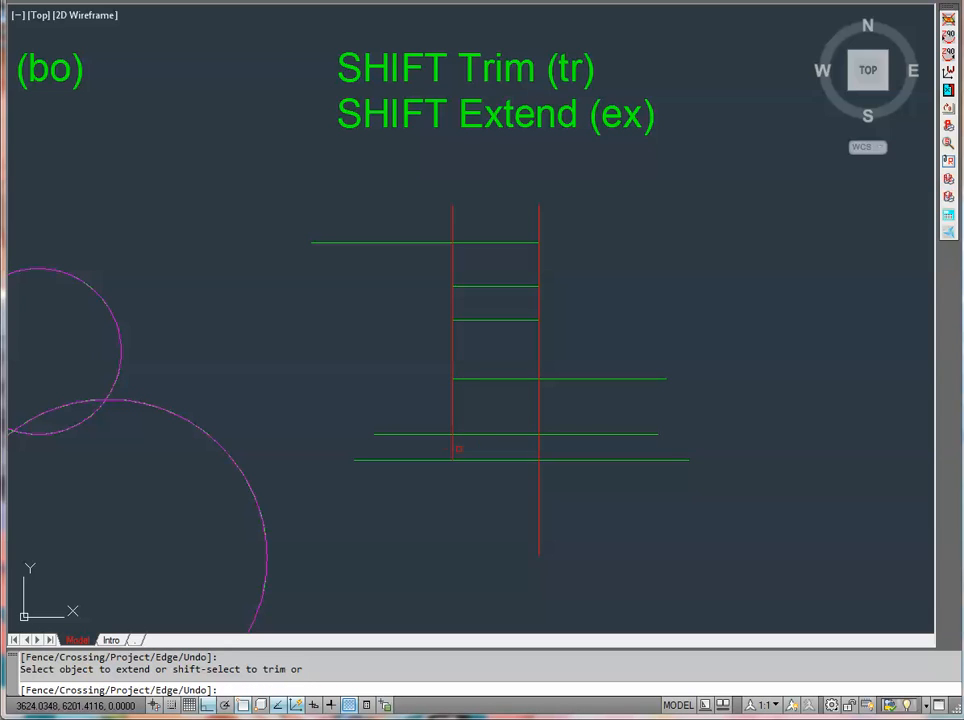
pyautogui.keyDown('shift'); pyautogui.click(453, 446); pyautogui.keyUp('shift')
pyautogui.moveTo(800, 465); pyautogui.dragTo(506, 422, button='middle')
pyautogui.scroll(-2, 506, 422)
pyautogui.moveTo(620, 440); pyautogui.dragTo(394, 435, button='middle')
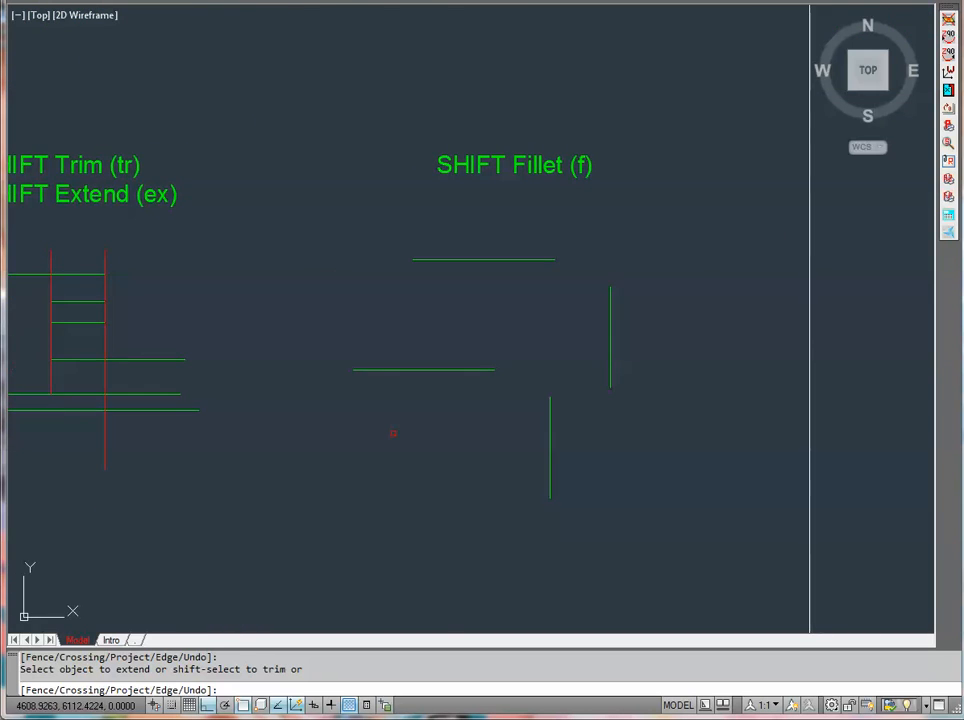
pyautogui.press('Escape')
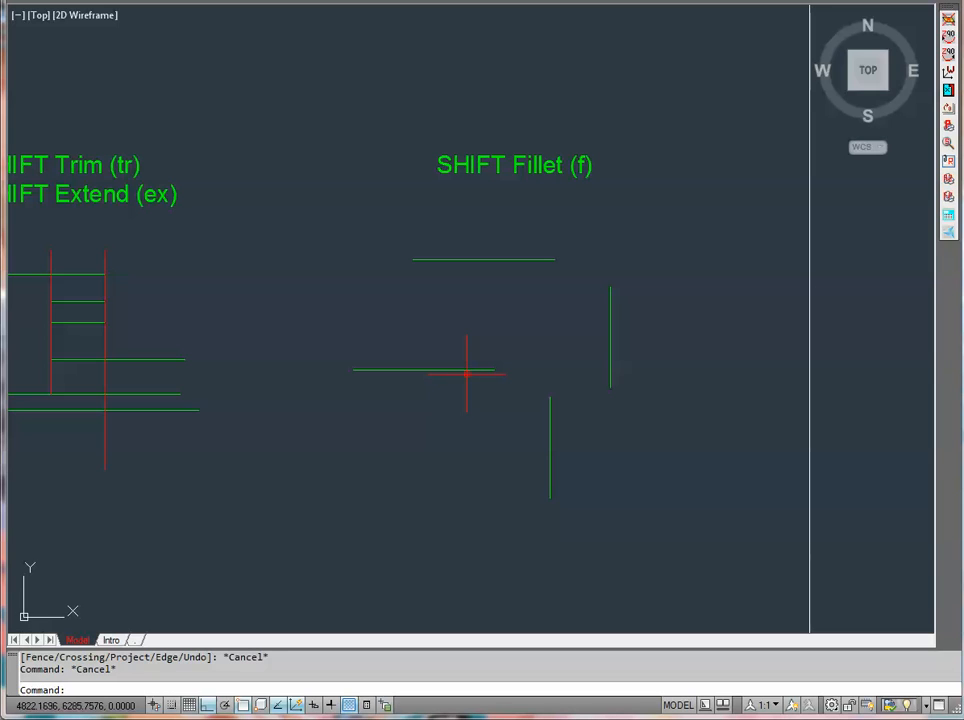
# - Fillet the upper horizontal and vertical green lines in the Fillet example with a radius of 100
pyautogui.write('f')
pyautogui.press('Return')
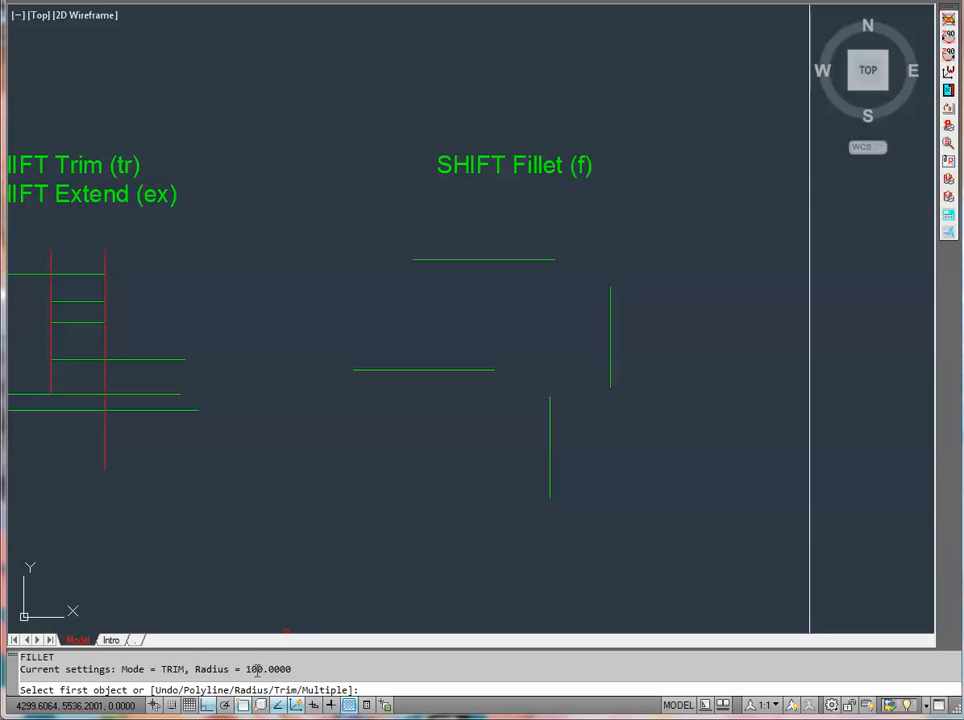
pyautogui.click(609, 303)
pyautogui.click(552, 260)
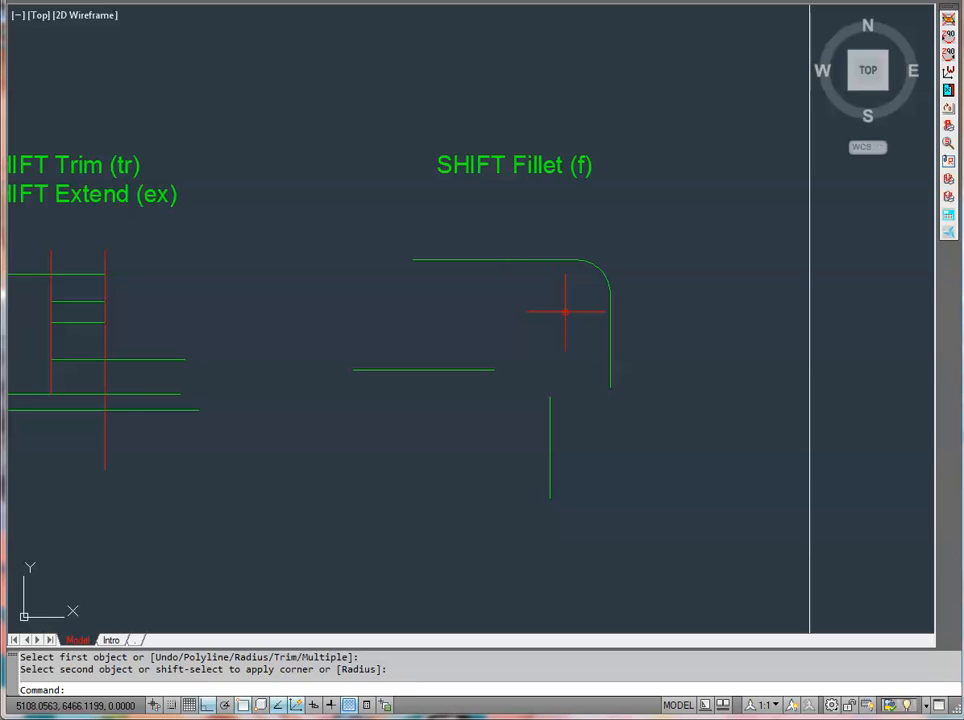
# - Join the lower horizontal and vertical green lines in a sharp corner with Fillet, overriding the radius for this pick
pyautogui.press('Return')
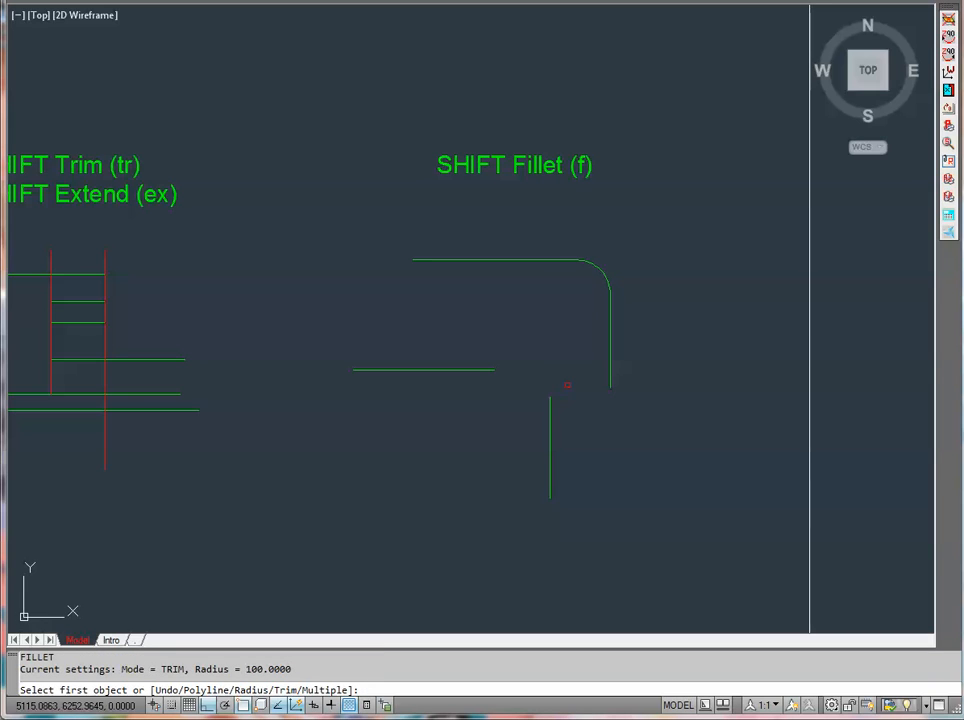
pyautogui.click(550, 407)
pyautogui.click(478, 370)
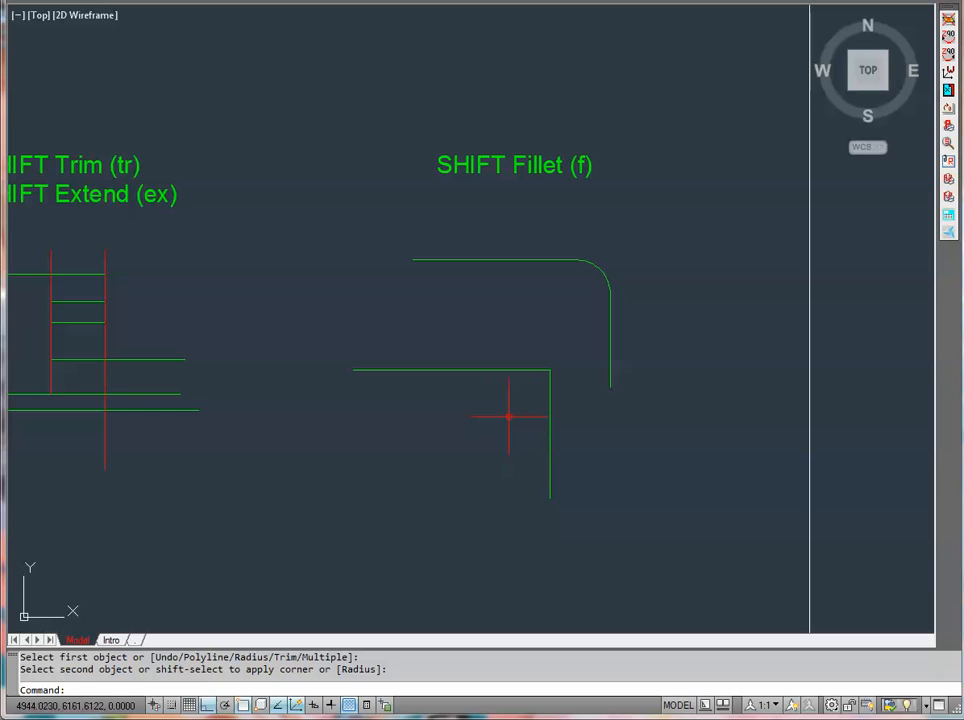
# - Stretch the right ends of all six lines in the Stretch example horizontally to the right, selecting them with a crossing window
pyautogui.moveTo(501, 426); pyautogui.dragTo(600, 400, button='middle')
pyautogui.scroll(-4, 563, 396)
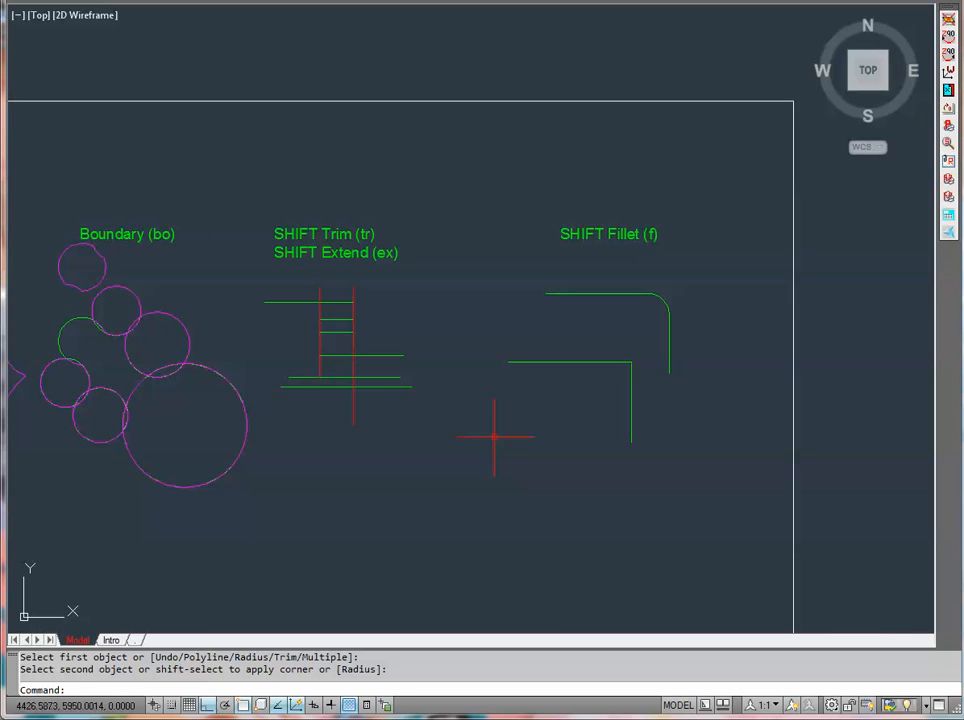
pyautogui.moveTo(400, 439); pyautogui.dragTo(596, 359, button='middle')
pyautogui.scroll(2, 410, 432)
pyautogui.scroll(3, 407, 437)
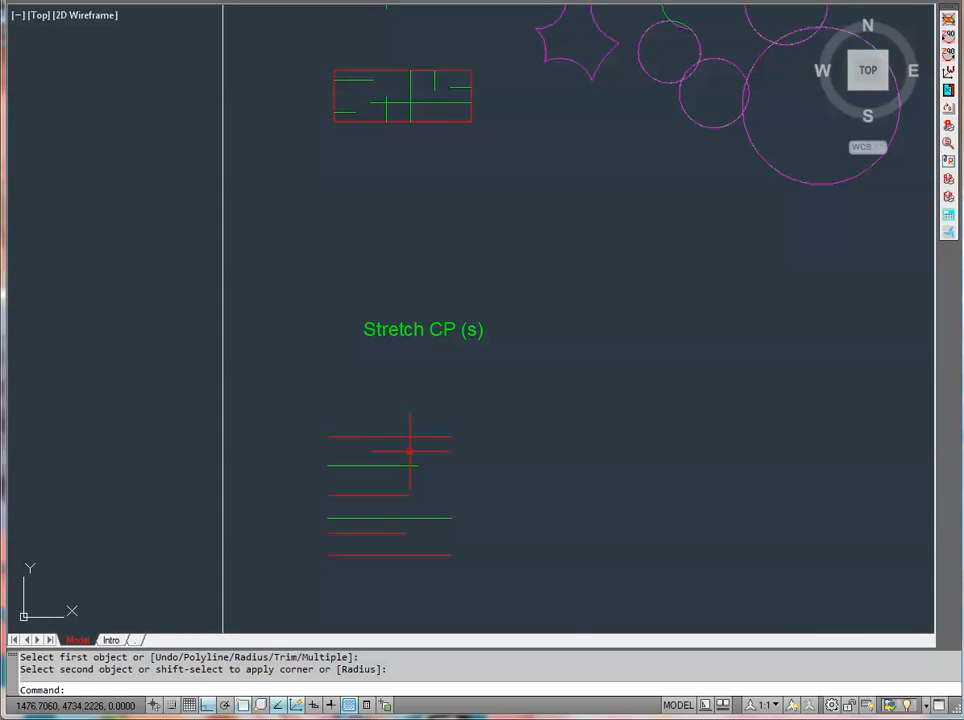
pyautogui.moveTo(437, 413); pyautogui.dragTo(434, 393, button='middle')
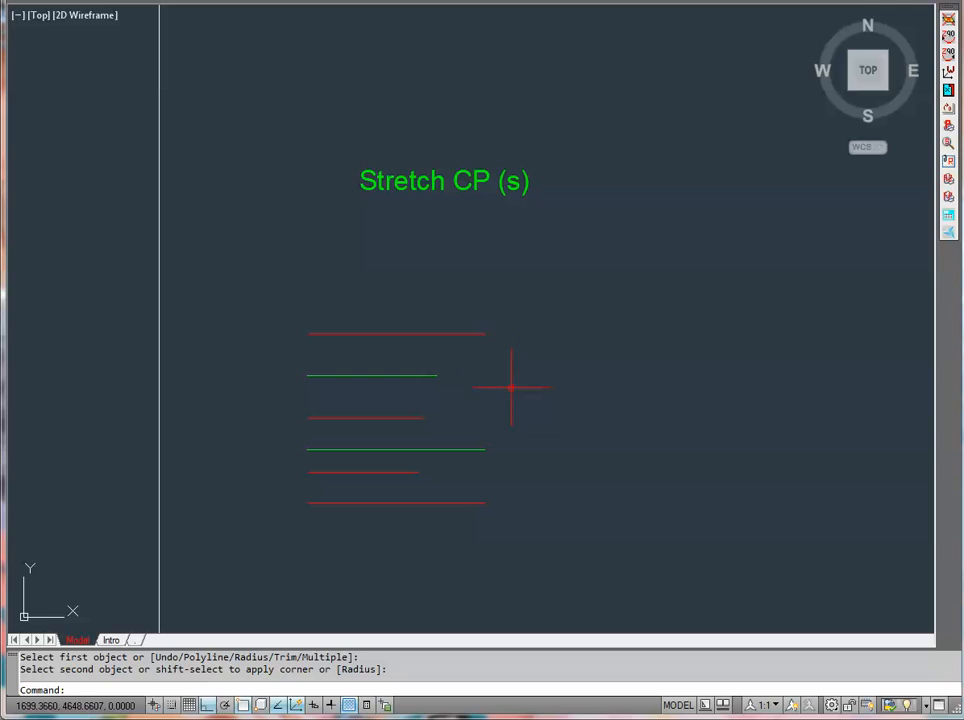
pyautogui.moveTo(518, 418); pyautogui.dragTo(471, 406, button='middle')
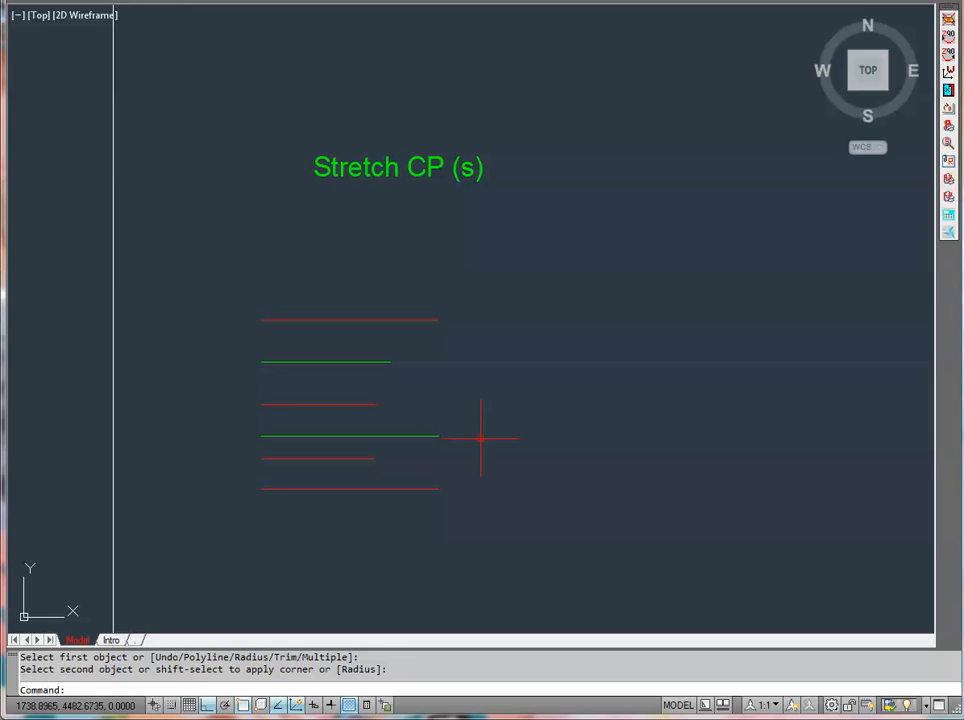
pyautogui.write('s')
pyautogui.press('Return')
pyautogui.click(500, 499)
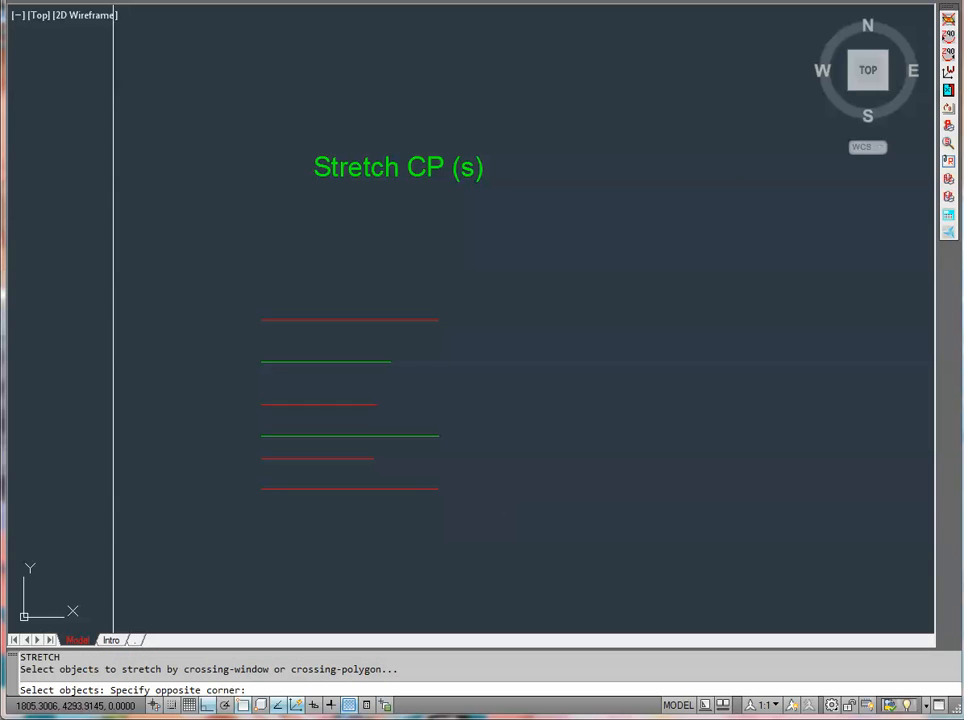
pyautogui.click(357, 273)
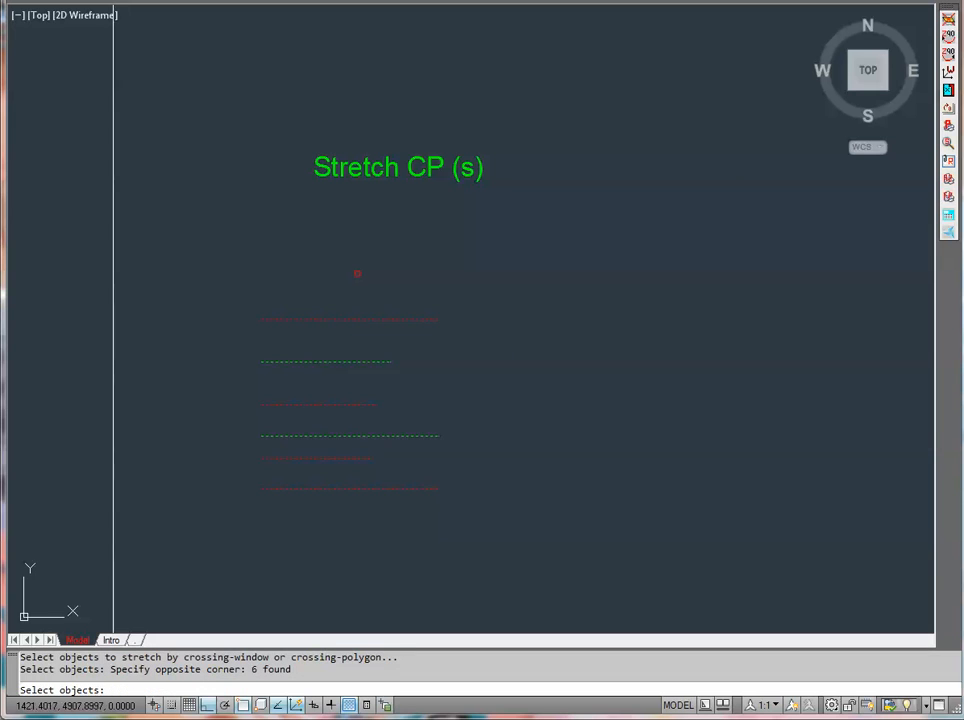
pyautogui.press('Return')
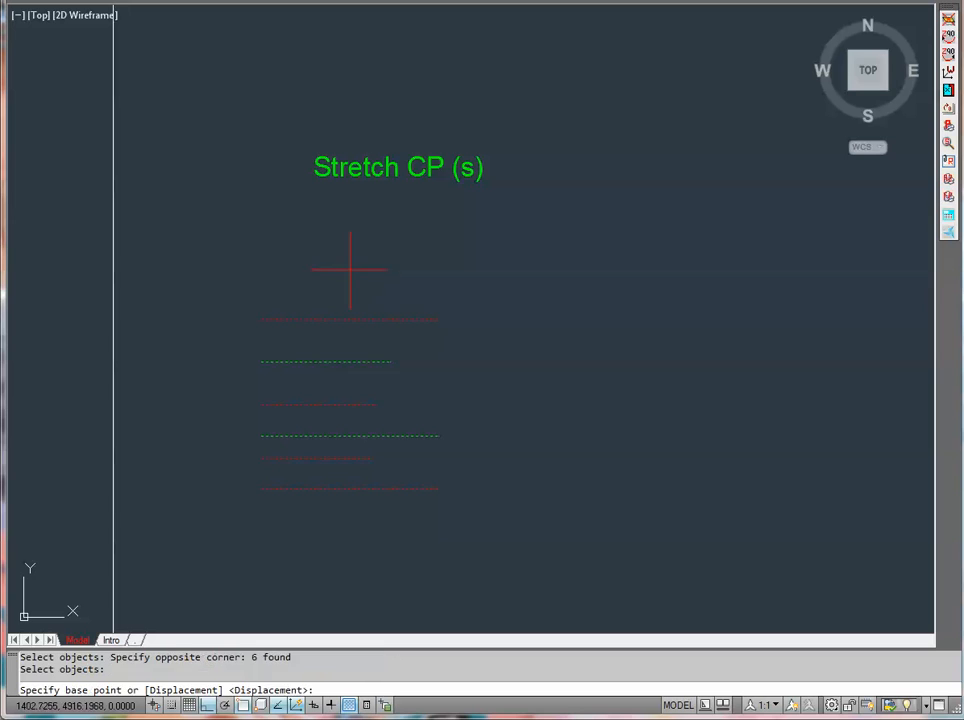
pyautogui.click(350, 270)
pyautogui.click(460, 268)
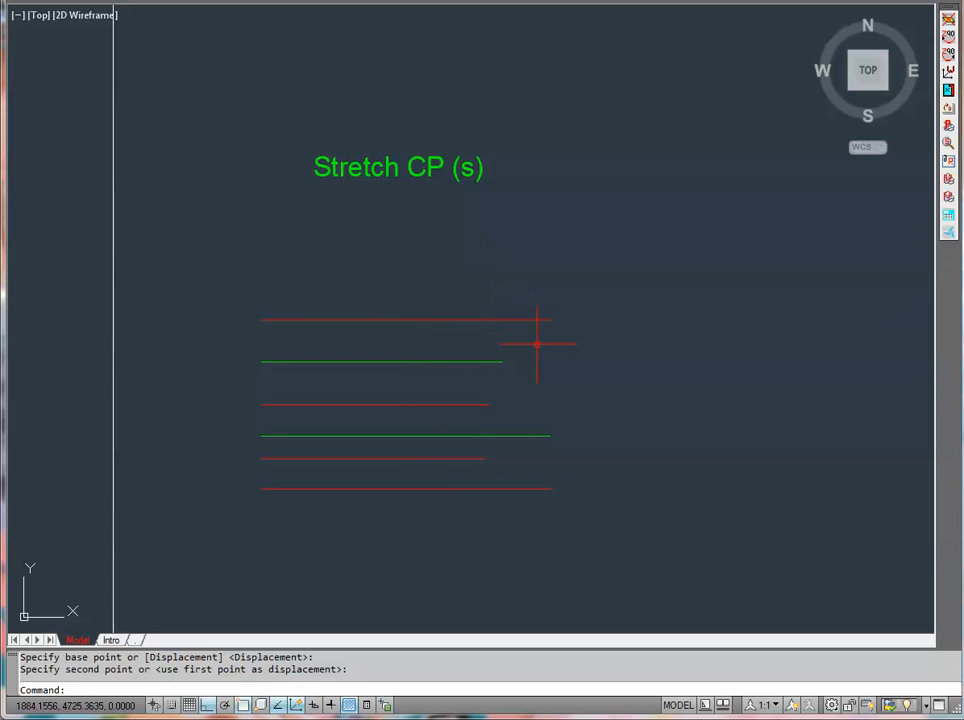
# - Start Stretch and, with Ortho off, draw a crossing polygon around the right ends of the four red lines, bypassing both green lines
pyautogui.write('s')
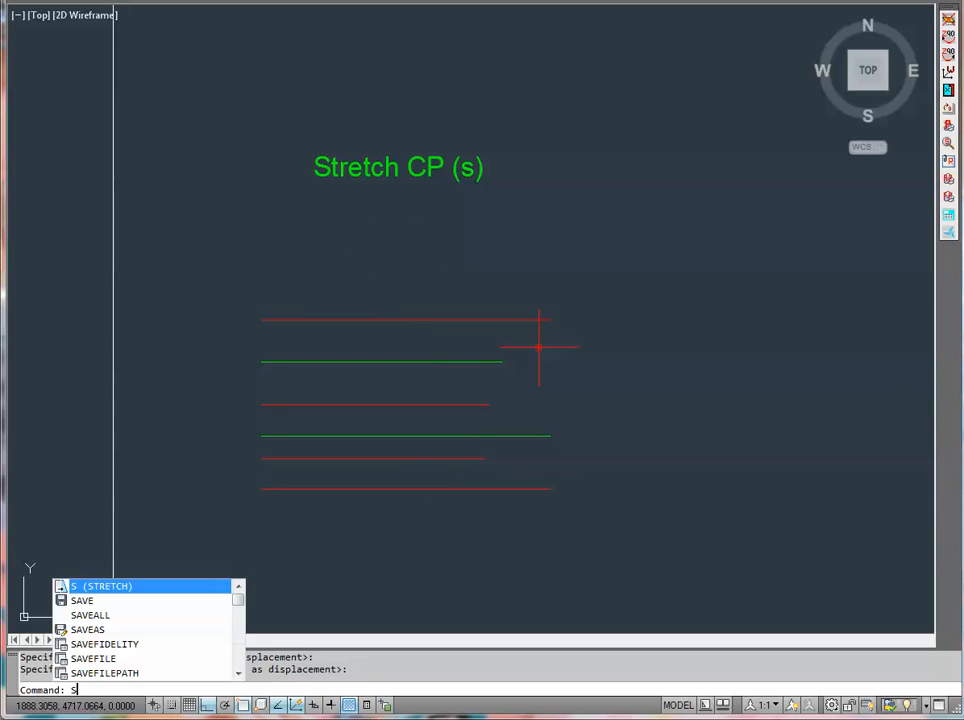
pyautogui.press('Return')
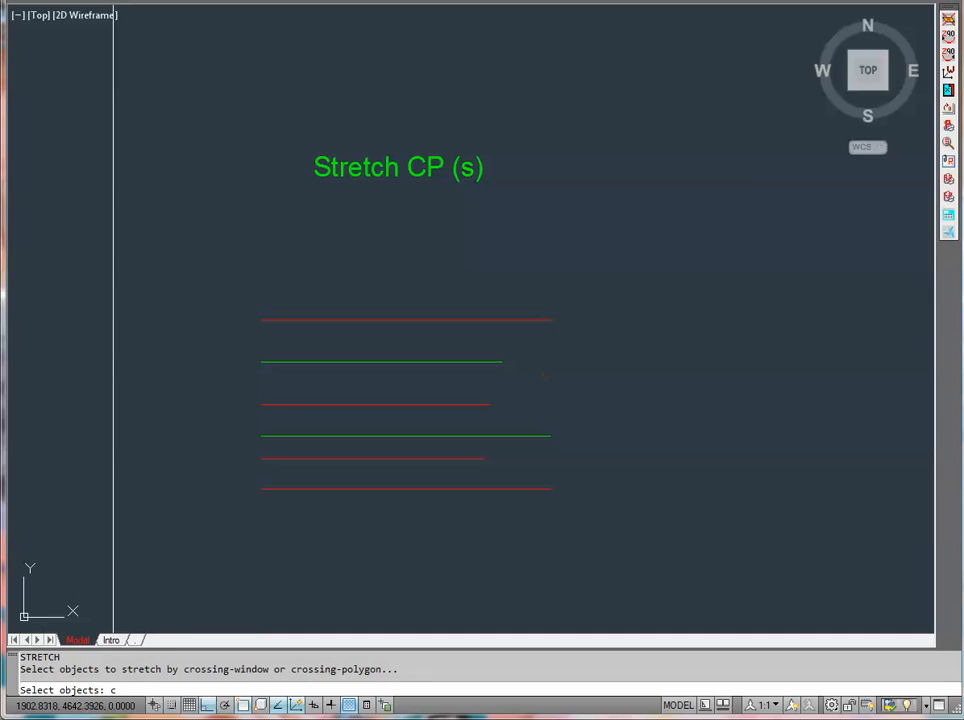
pyautogui.write('cp')
pyautogui.press('Return')
pyautogui.click(658, 564)
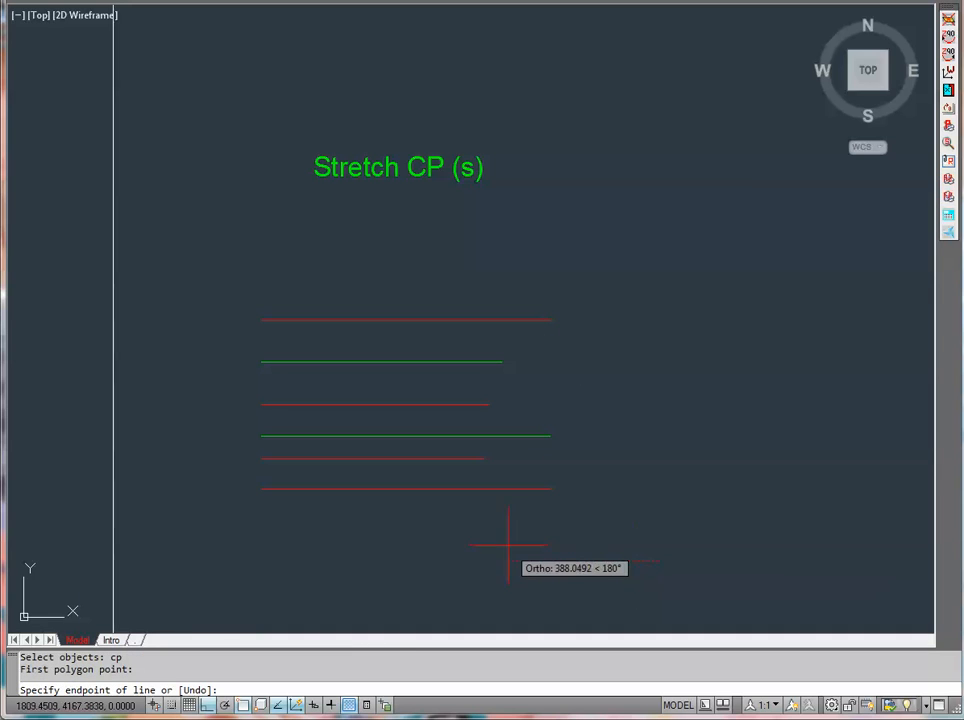
pyautogui.press('F8')
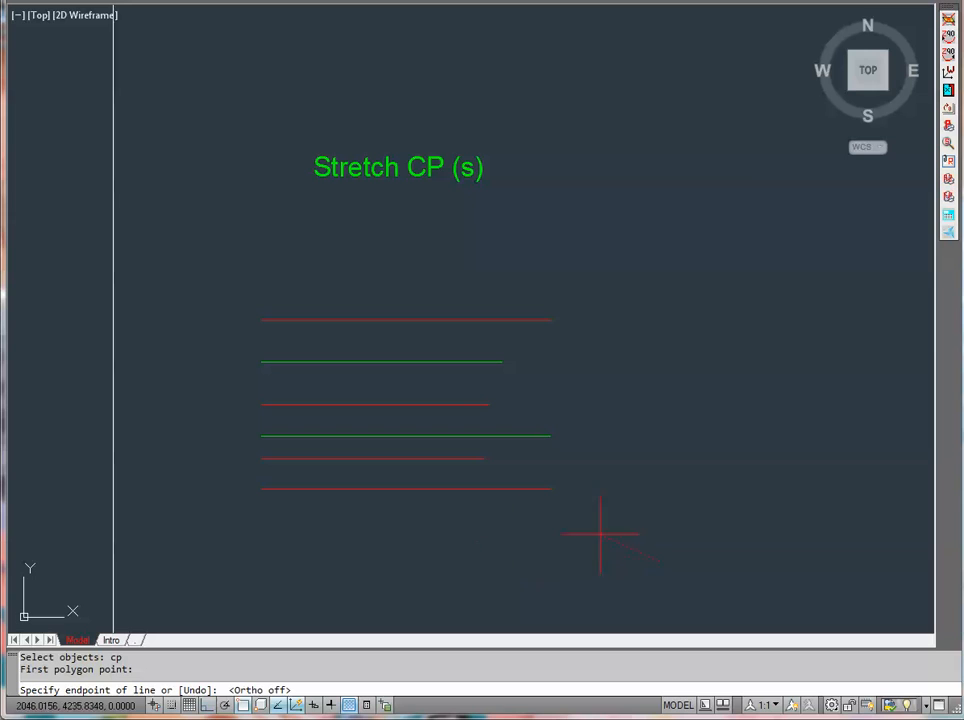
pyautogui.click(515, 547)
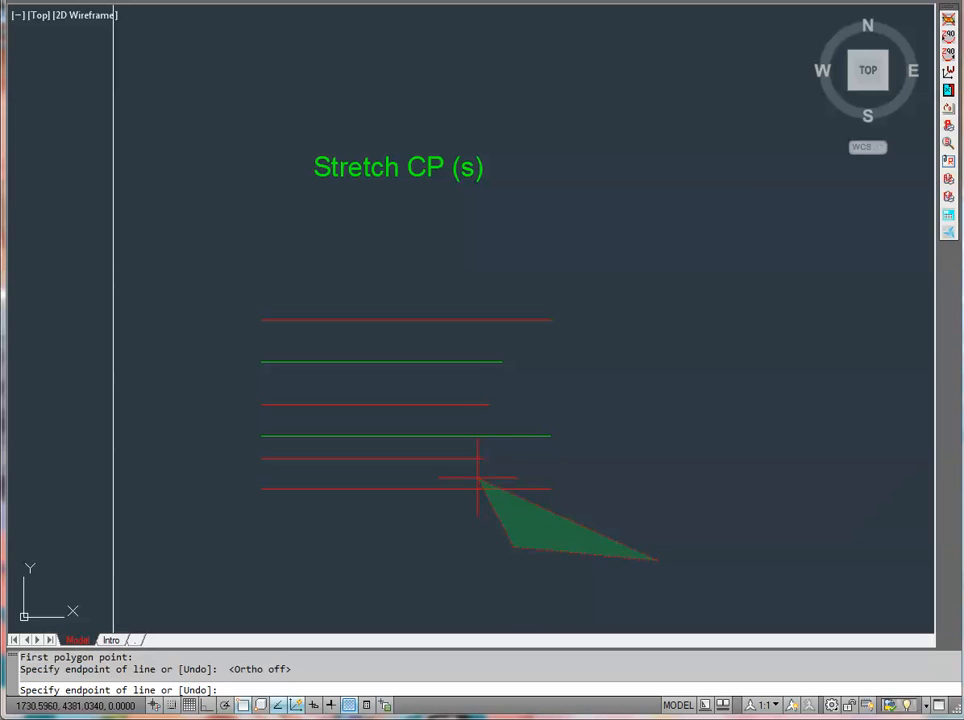
pyautogui.scroll(2, 478, 479)
pyautogui.click(479, 480)
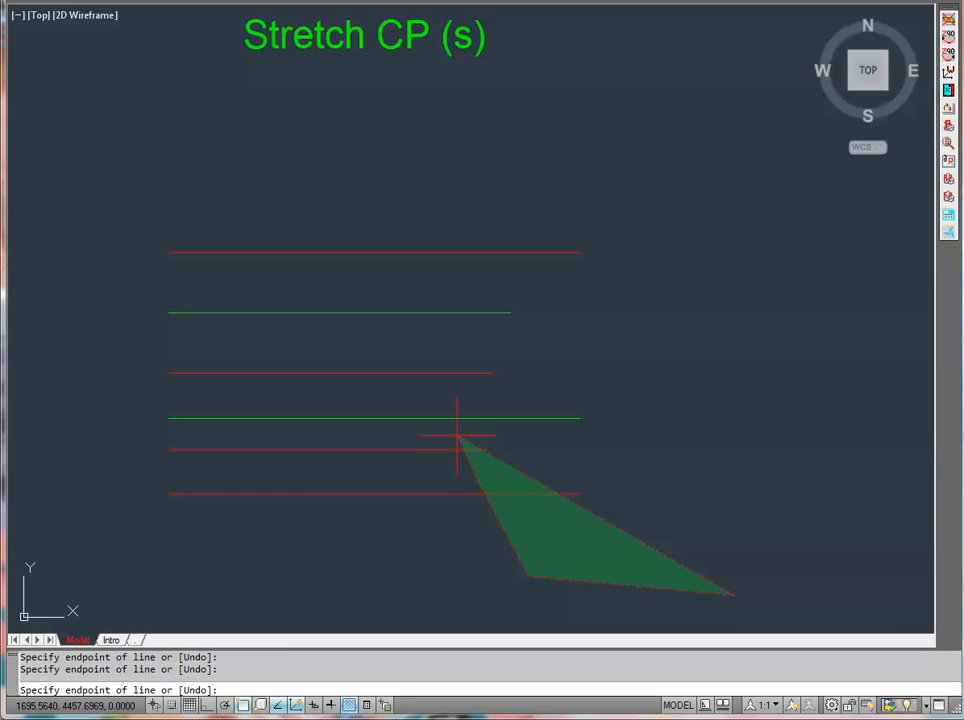
pyautogui.click(458, 436)
pyautogui.click(628, 432)
pyautogui.click(624, 388)
pyautogui.click(463, 390)
pyautogui.click(463, 349)
pyautogui.click(527, 345)
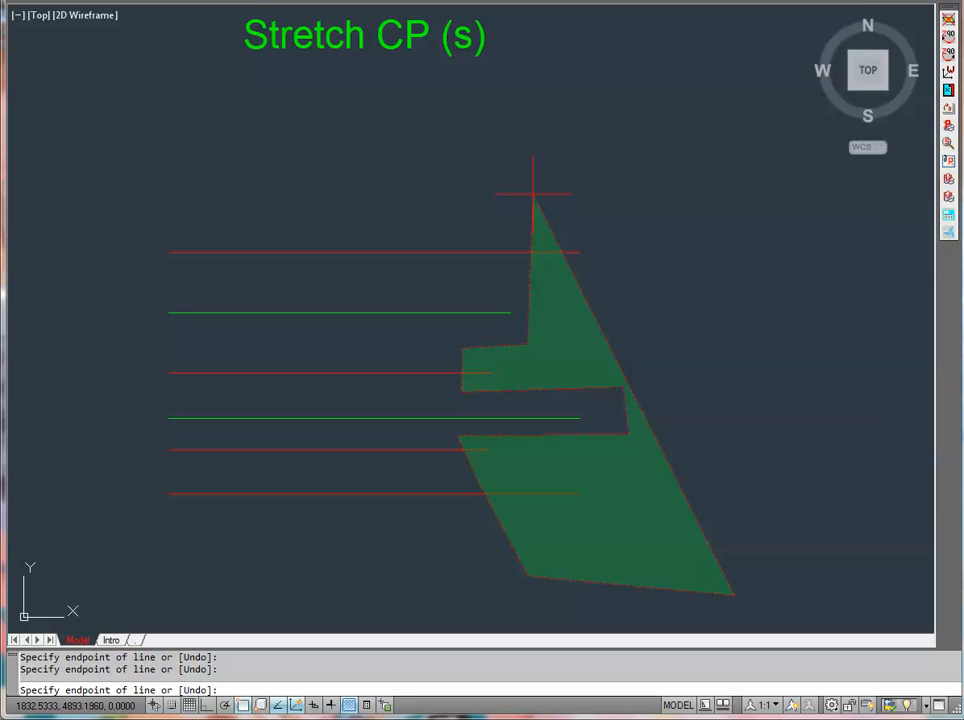
pyautogui.click(533, 193)
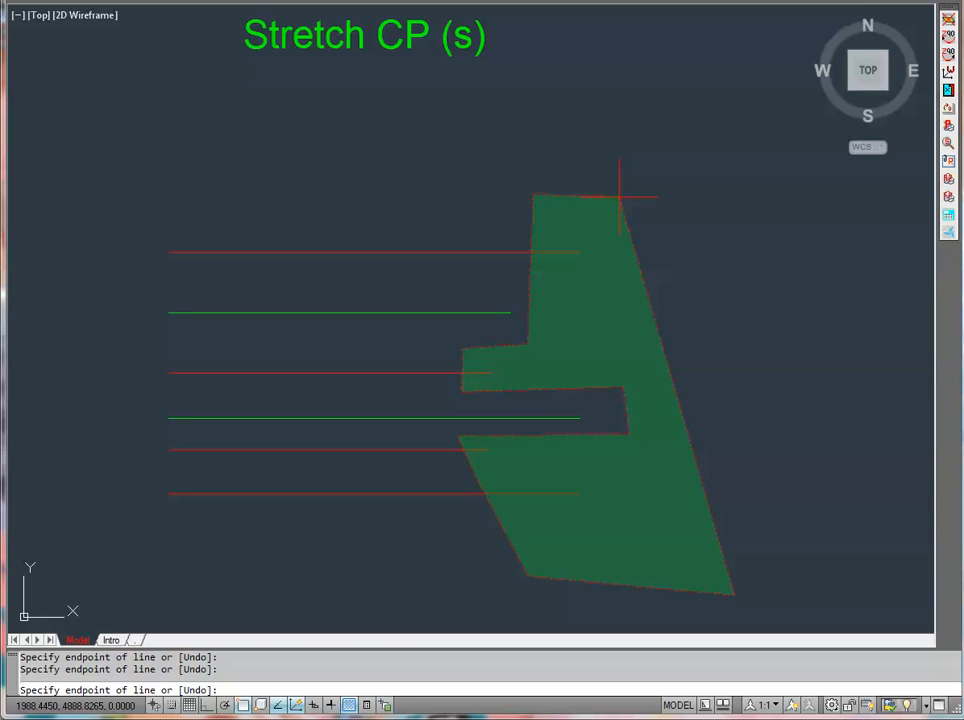
pyautogui.click(619, 196)
pyautogui.press('Return')
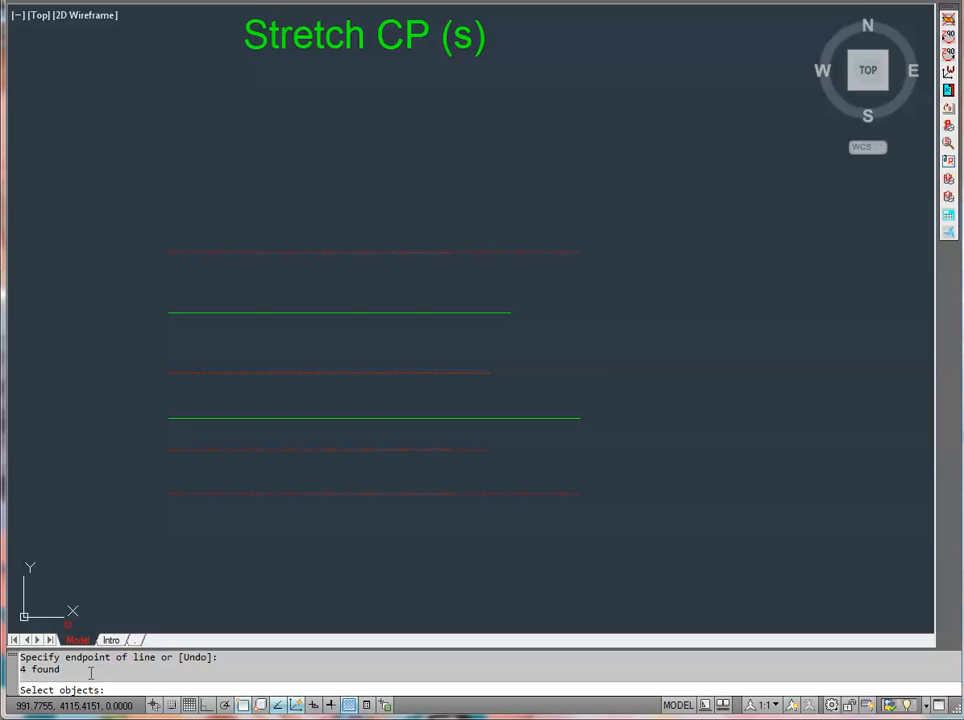
# - Stretch the selected red line ends about 452 units horizontally to the right with Ortho on
pyautogui.press('Return')
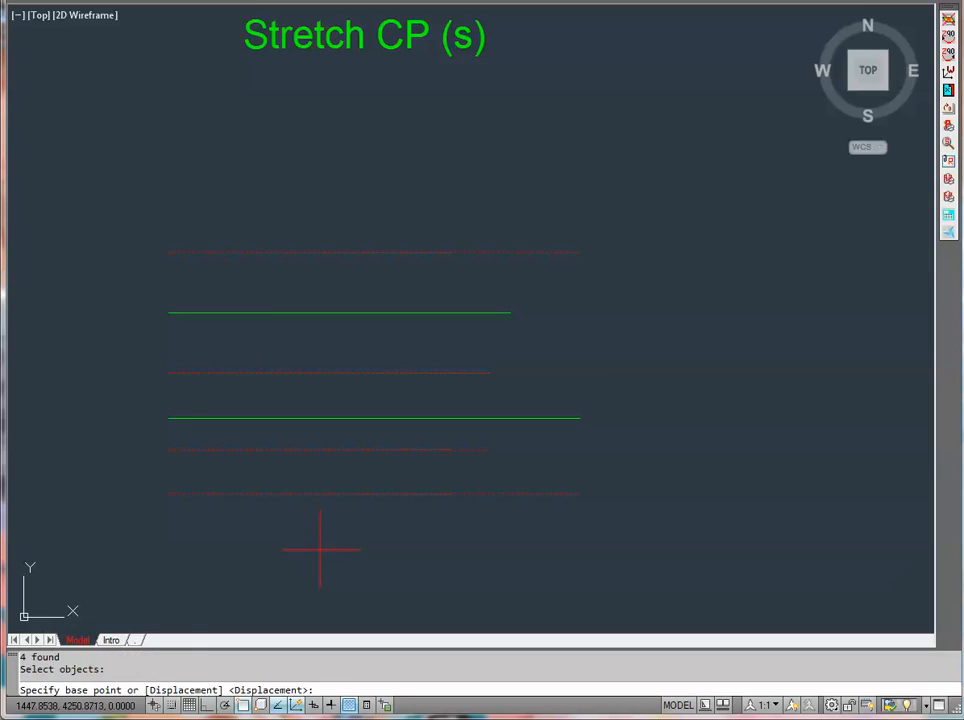
pyautogui.click(320, 549)
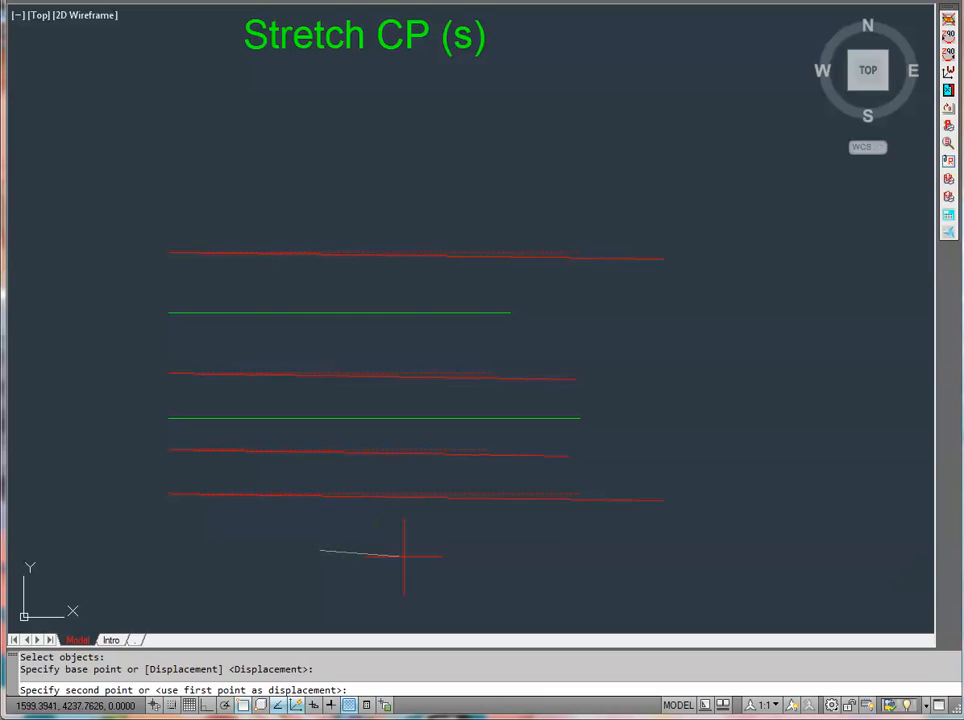
pyautogui.press('F8')
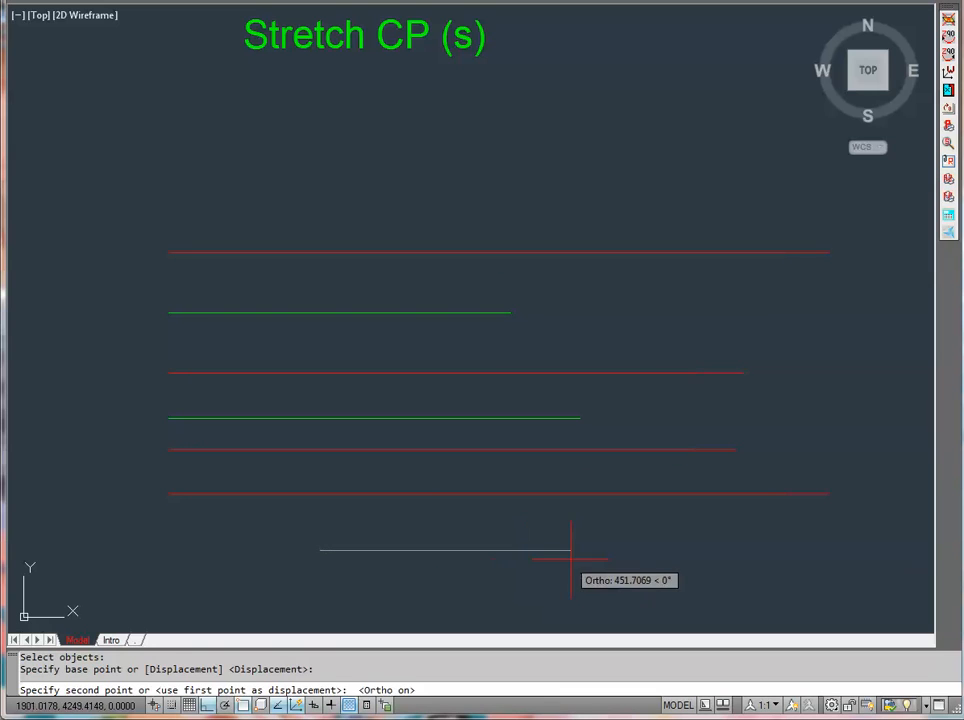
pyautogui.click(570, 556)
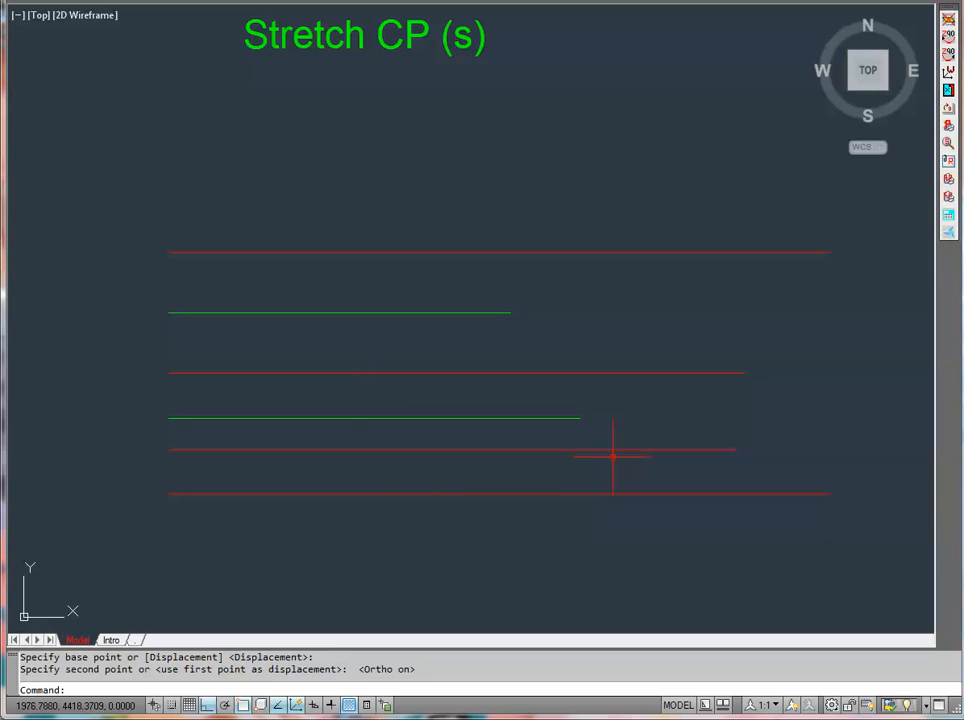
pyautogui.scroll(-4, 613, 452)
pyautogui.scroll(-5, 478, 455)
pyautogui.moveTo(497, 426)
pyautogui.mouseDown(button='middle')
pyautogui.moveTo(403, 432)
pyautogui.moveTo(391, 418)
pyautogui.mouseUp(button='middle')
pyautogui.scroll(2, 408, 416)
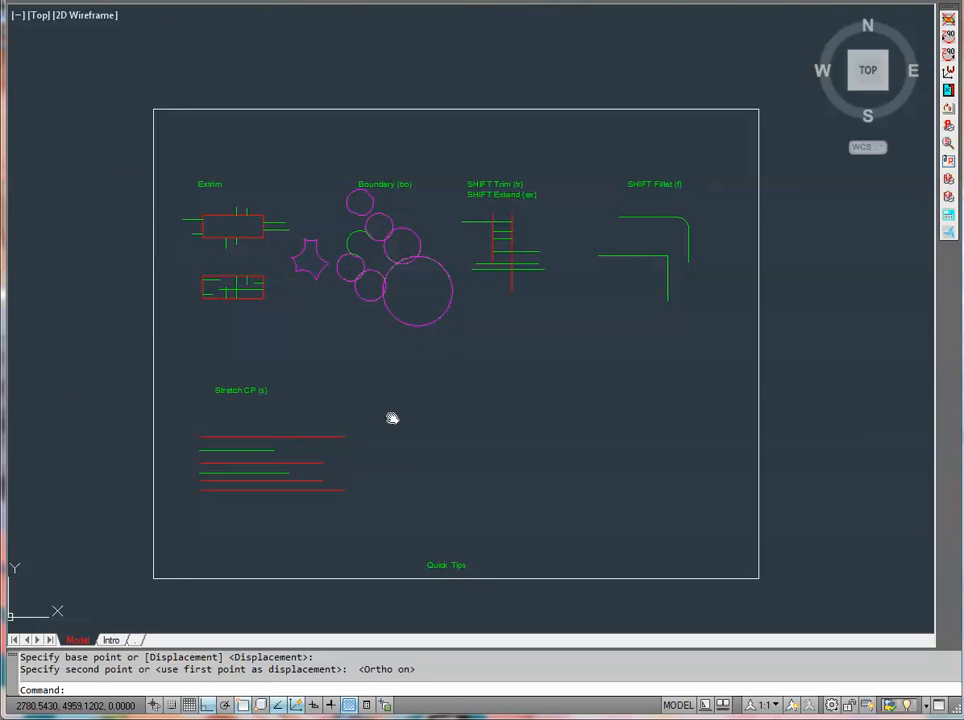